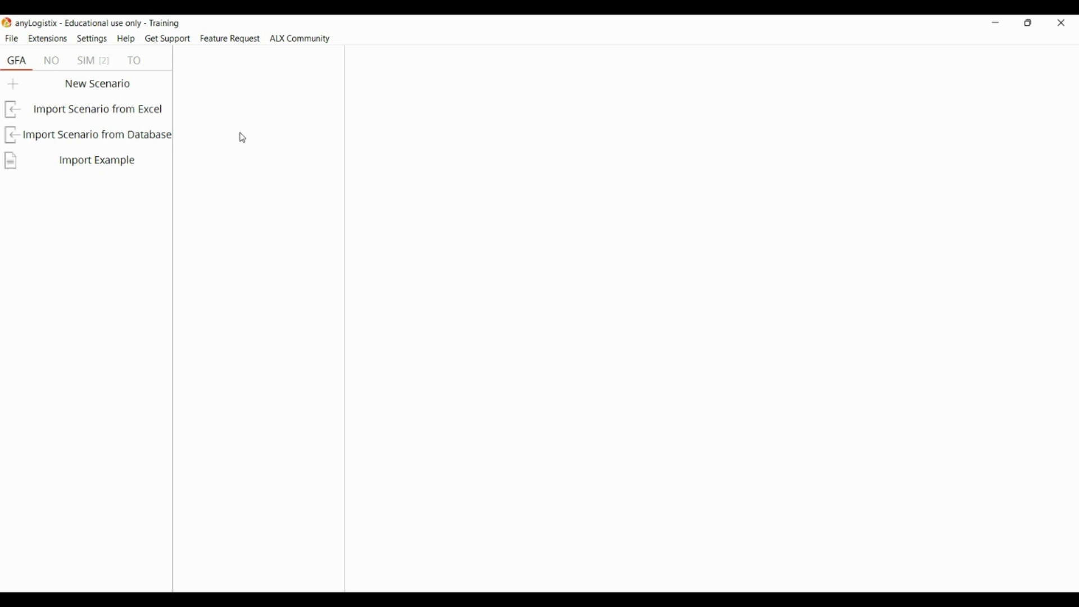
Create a Greenfield Analysis scenario named 'New scenario today'.
{"action": "left_click", "coordinate": [74, 90]}
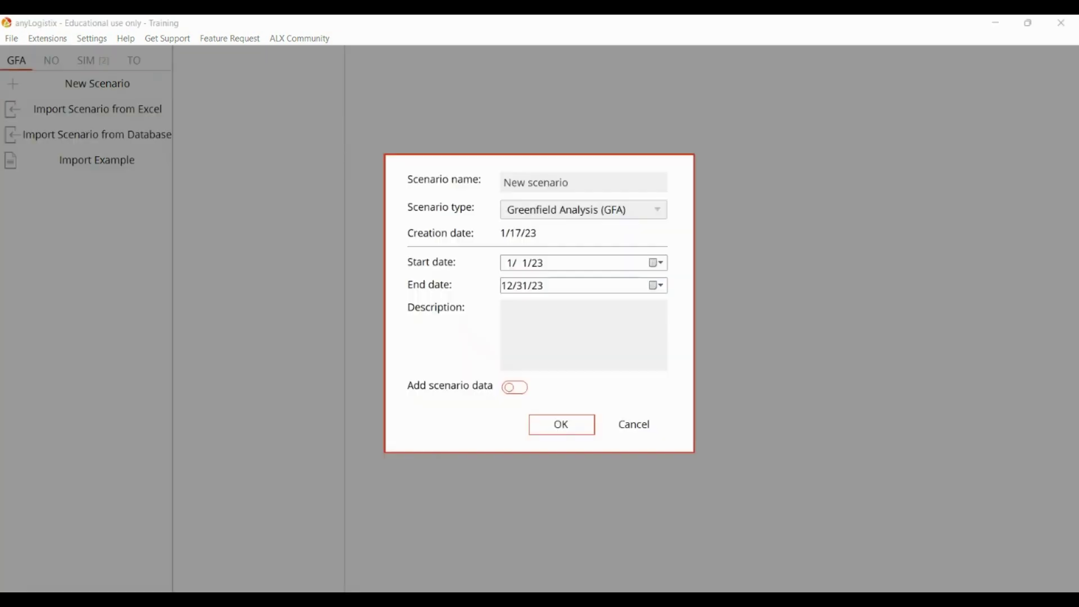
{"action": "left_click_drag", "start_coordinate": [569, 183], "coordinate": [518, 183]}
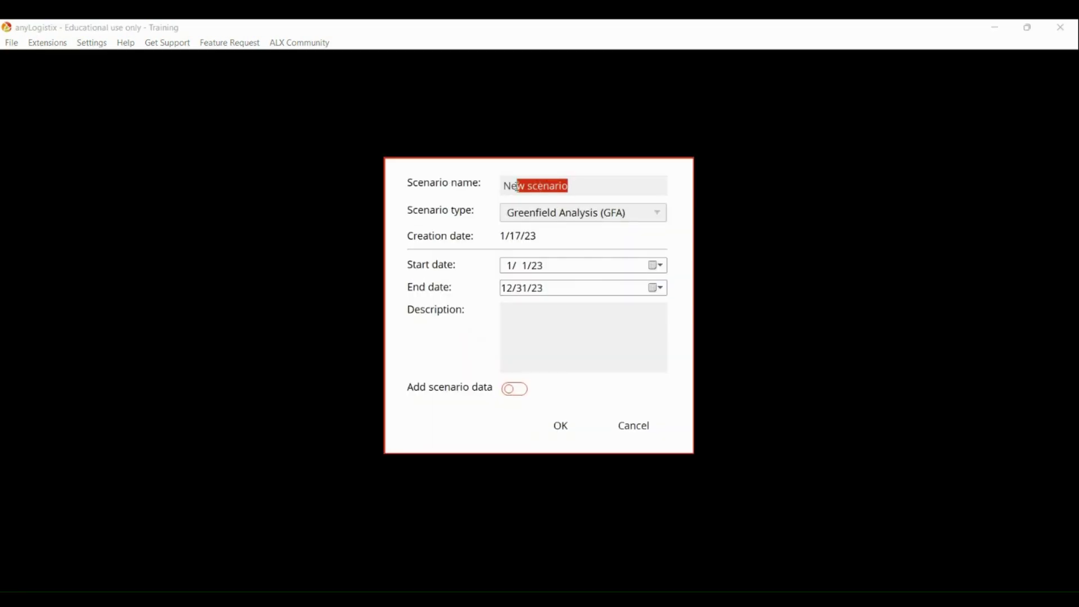
{"action": "left_click", "coordinate": [585, 185]}
{"action": "type", "text": "toda"}
{"action": "left_click", "coordinate": [561, 426]}
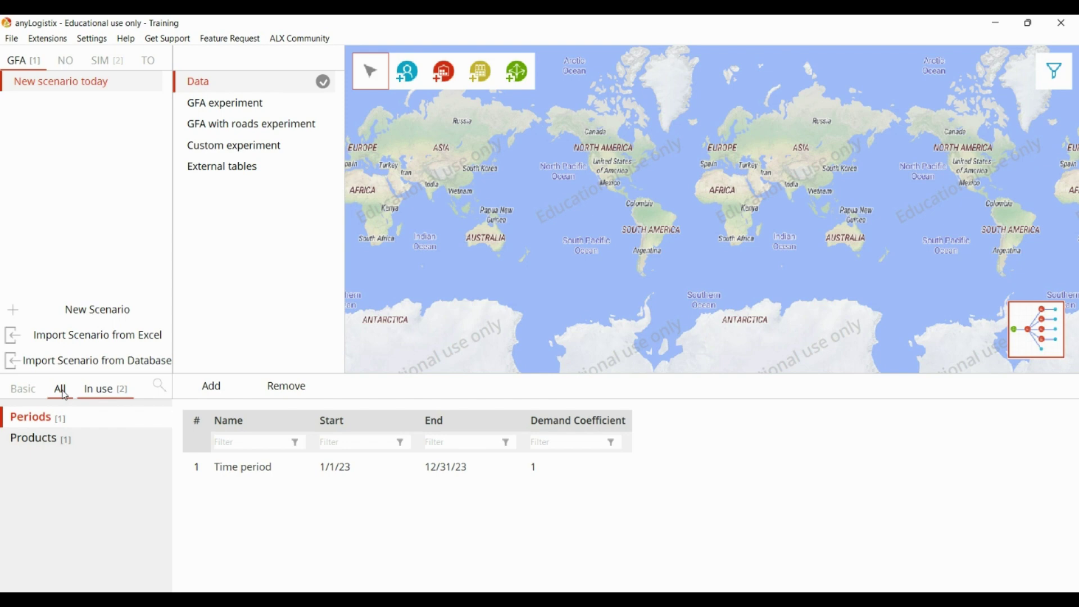
Add three customers in the Basic Customers table.
{"action": "left_click", "coordinate": [26, 392]}
{"action": "left_click", "coordinate": [53, 420]}
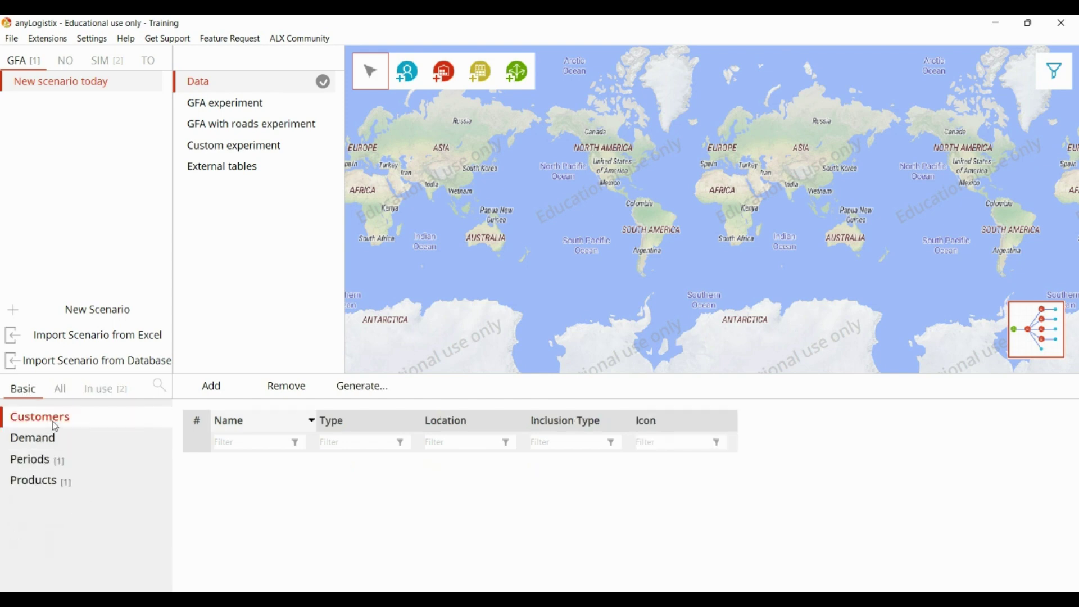
{"action": "left_click", "coordinate": [210, 388]}
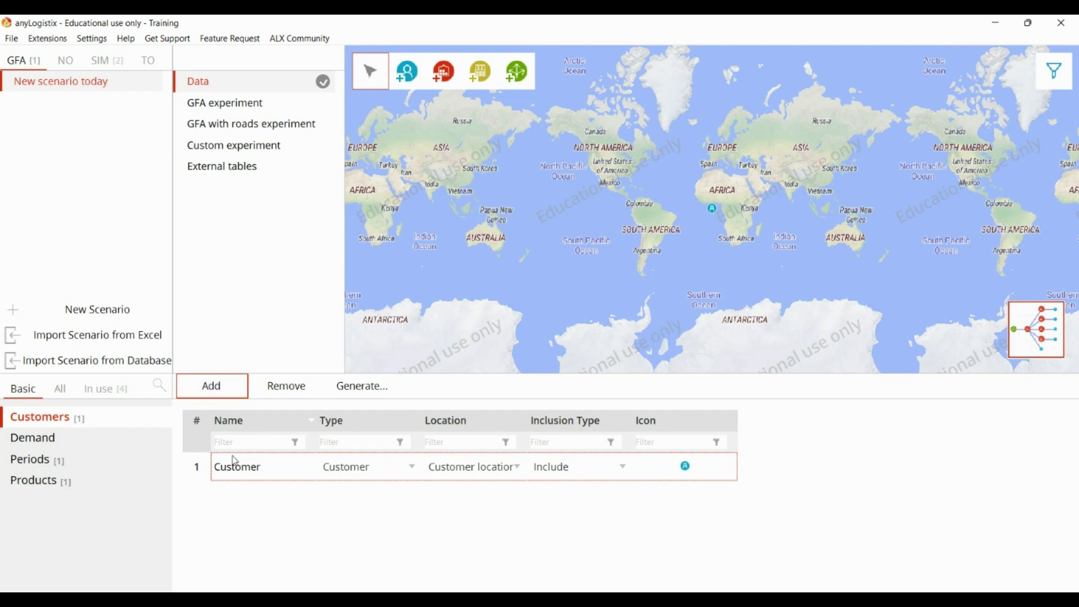
{"action": "left_click", "coordinate": [217, 392]}
{"action": "left_click", "coordinate": [216, 390]}
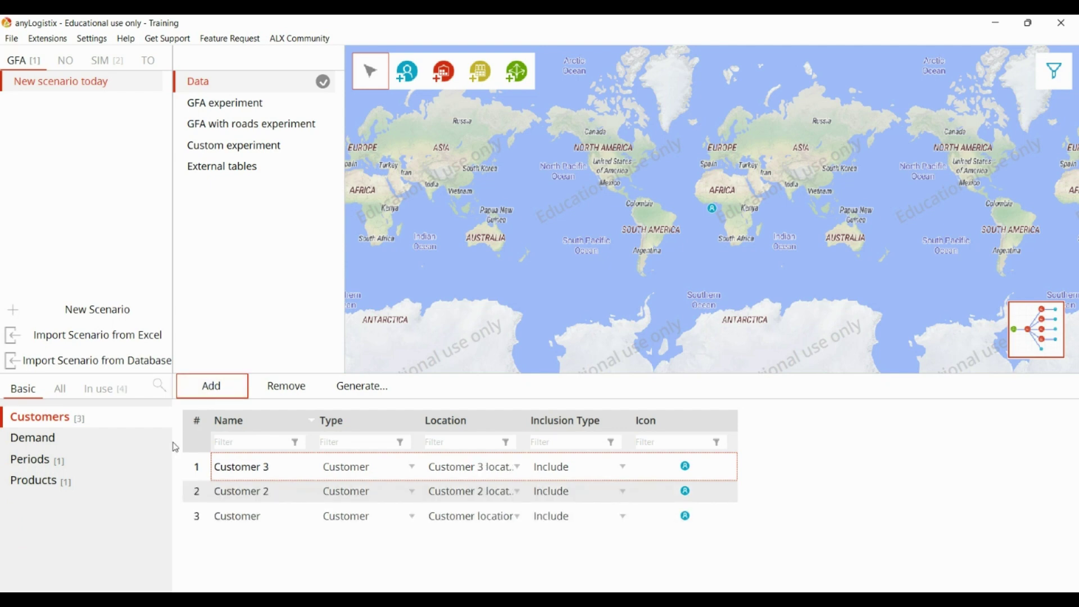
Check the customers' zero latitude and longitude in the Locations table, then view Products.
{"action": "left_click", "coordinate": [119, 394]}
{"action": "left_click", "coordinate": [88, 448]}
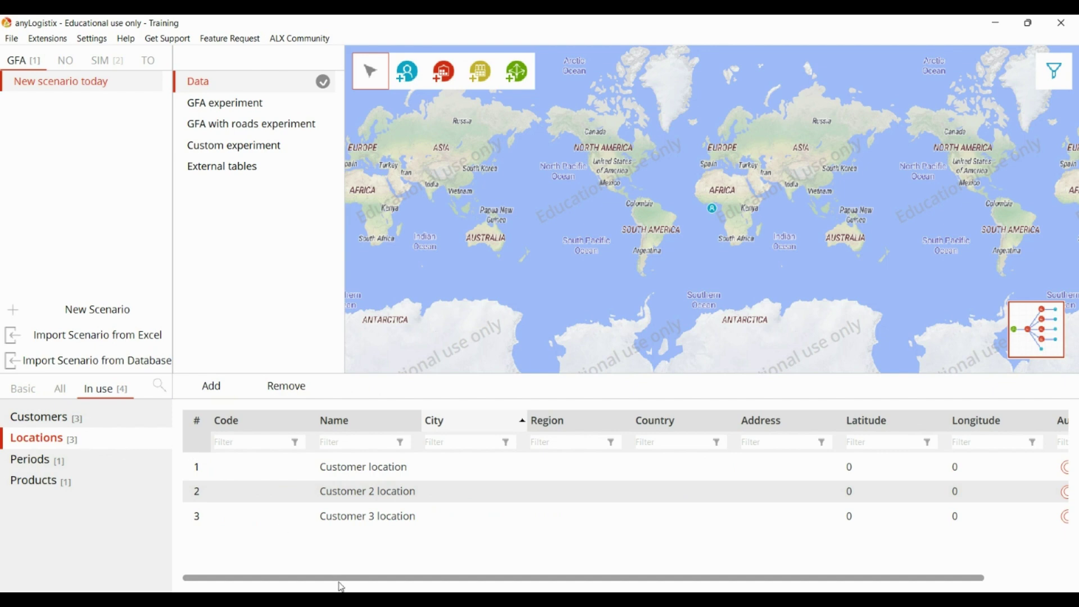
{"action": "left_click_drag", "start_coordinate": [344, 586], "coordinate": [489, 583]}
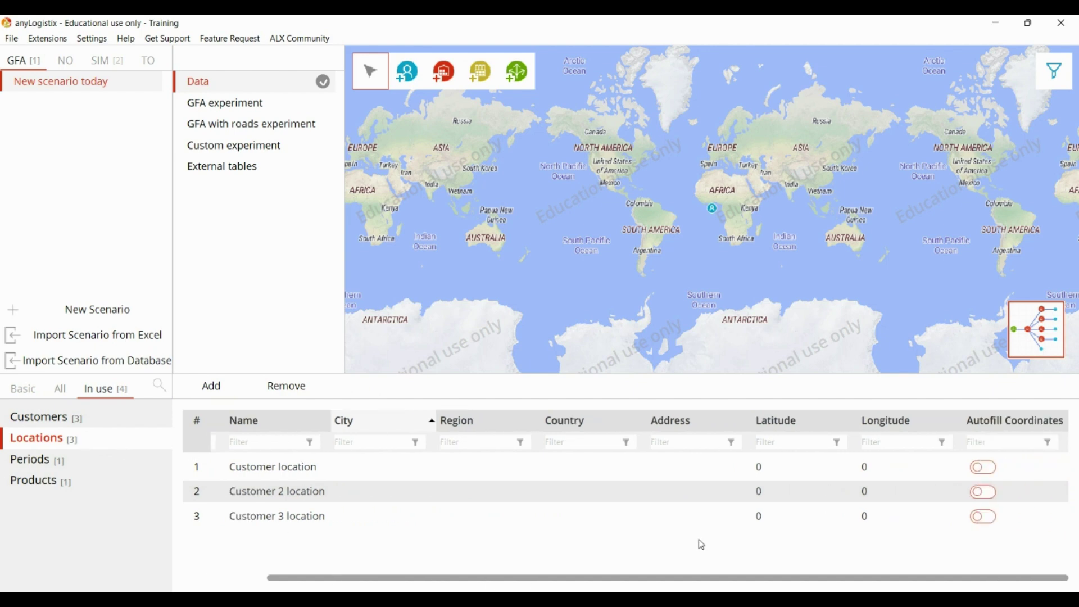
{"action": "double_click", "coordinate": [790, 468]}
{"action": "key", "text": "Tab"}
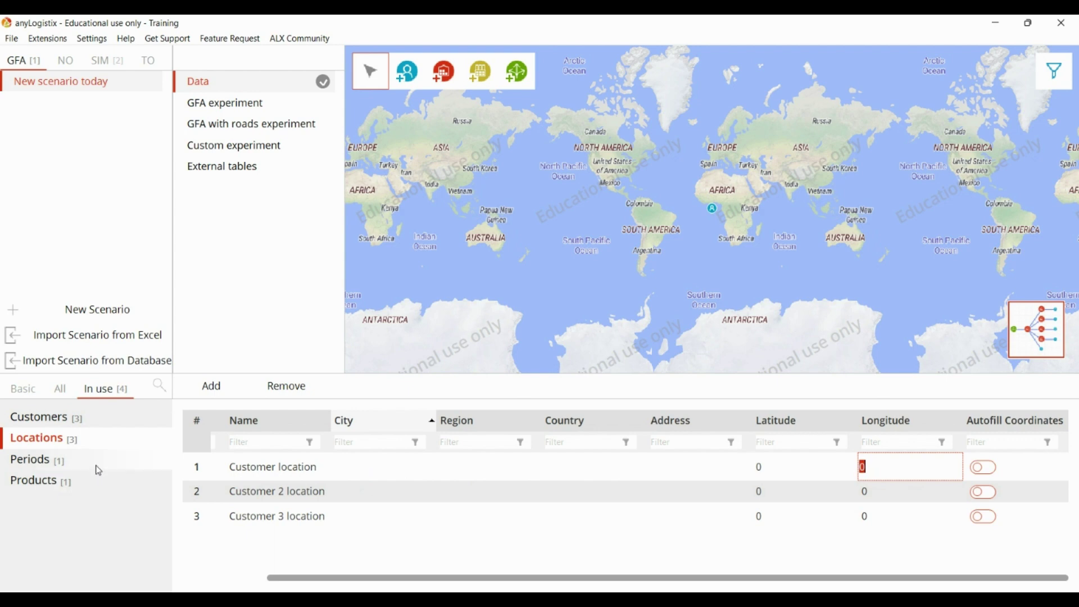
{"action": "left_click", "coordinate": [92, 481]}
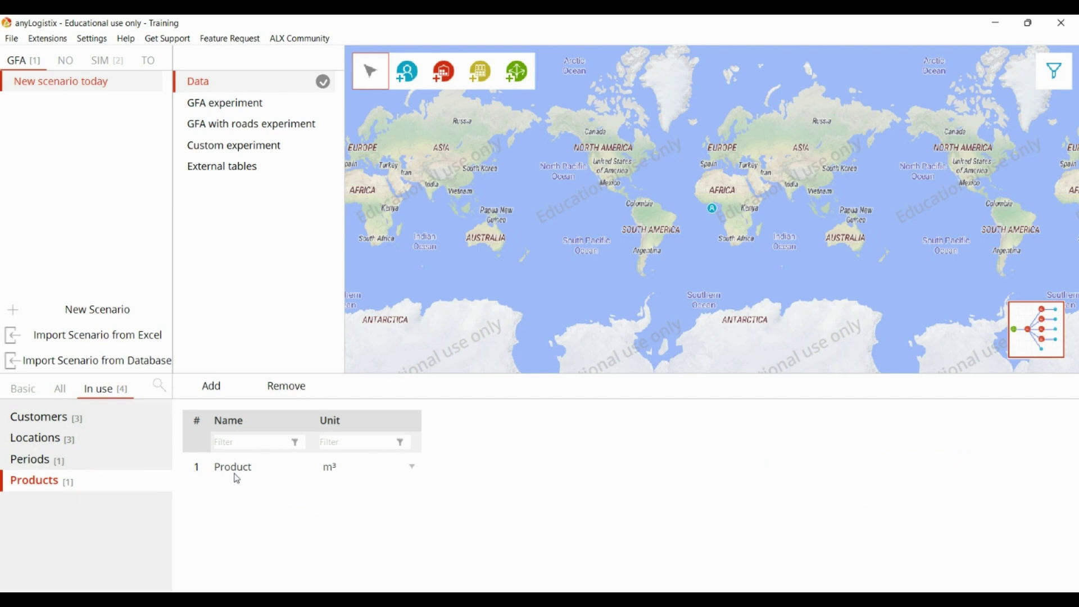
Add three demand records assigned to Customer, Customer and Customer 3.
{"action": "left_click", "coordinate": [36, 393]}
{"action": "left_click", "coordinate": [56, 441]}
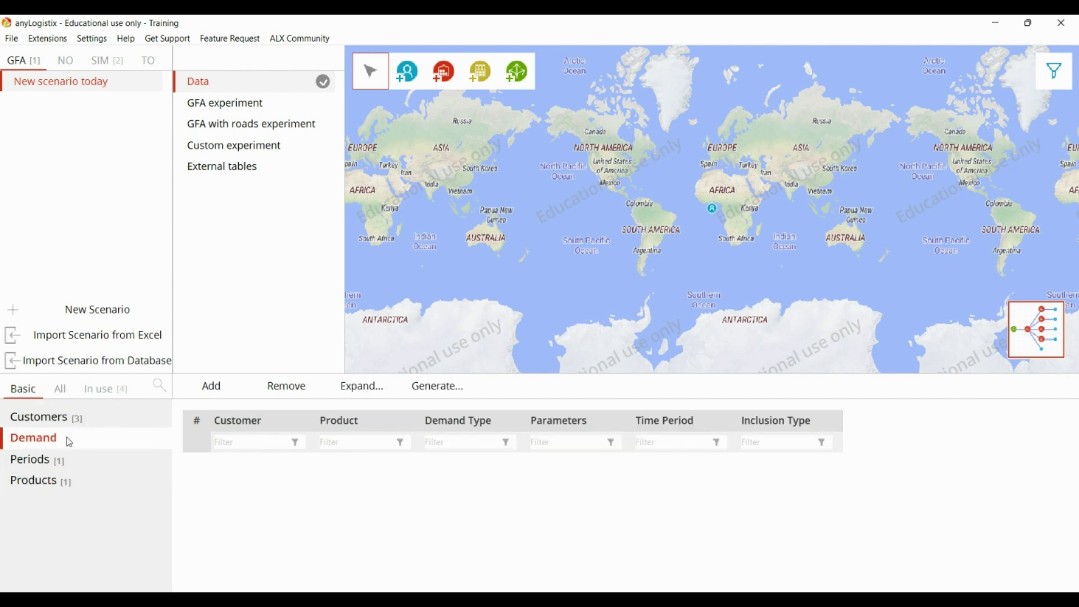
{"action": "left_click", "coordinate": [229, 391]}
{"action": "left_click", "coordinate": [230, 391]}
{"action": "left_click", "coordinate": [305, 471]}
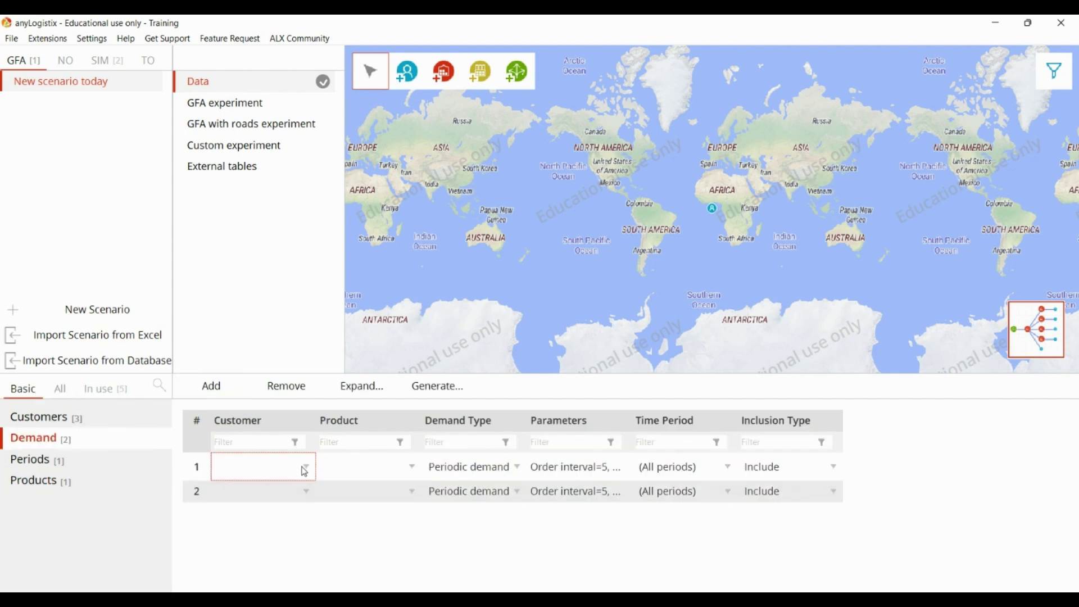
{"action": "left_click", "coordinate": [305, 471]}
{"action": "left_click", "coordinate": [242, 506]}
{"action": "left_click", "coordinate": [223, 397]}
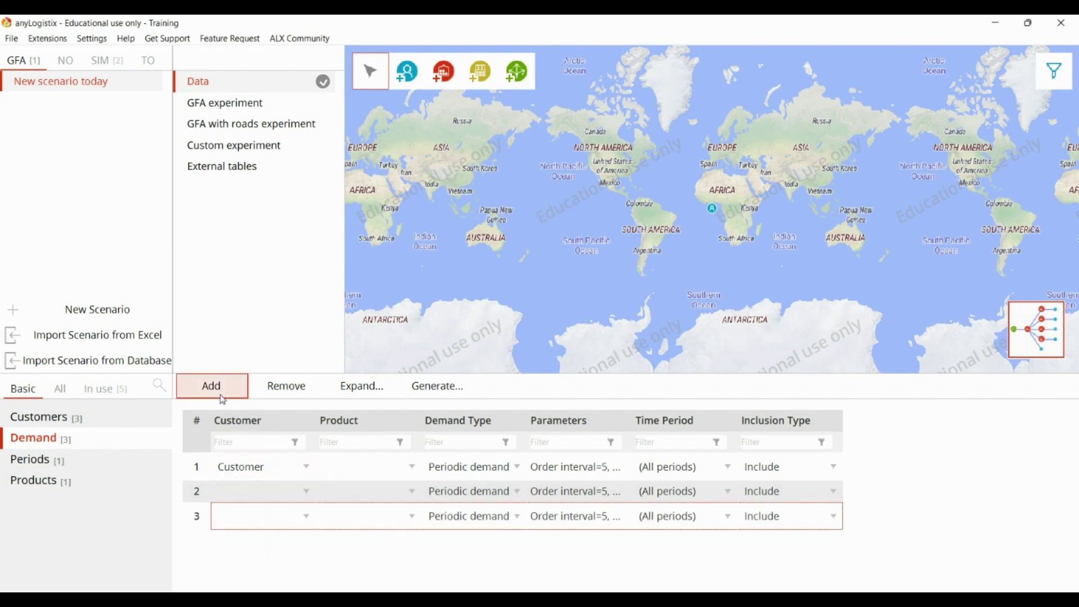
{"action": "left_click", "coordinate": [297, 493]}
{"action": "left_click", "coordinate": [306, 492]}
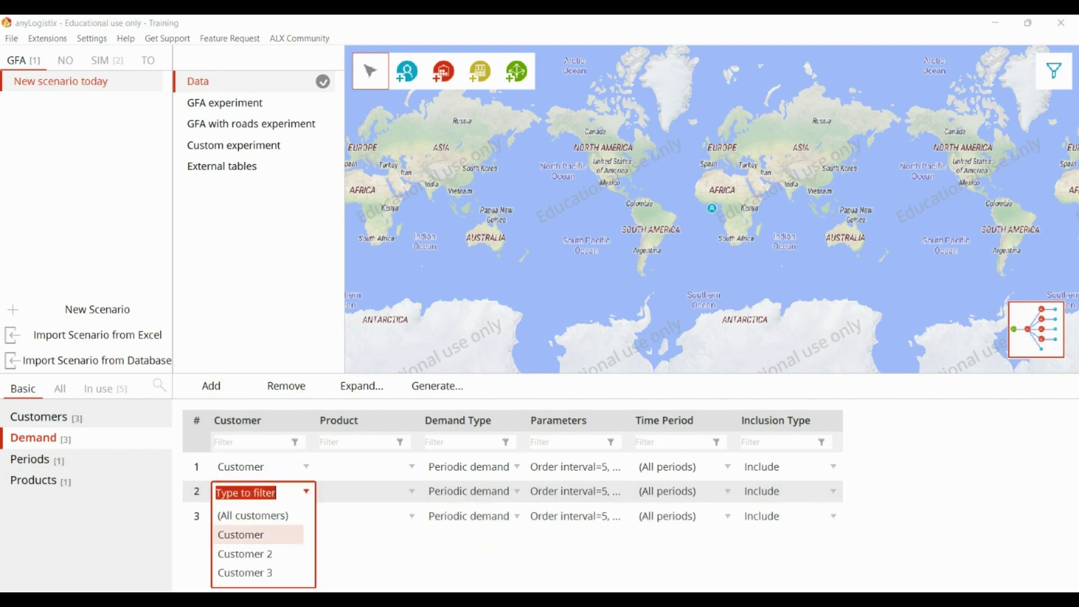
{"action": "left_click", "coordinate": [242, 534]}
{"action": "left_click", "coordinate": [294, 517]}
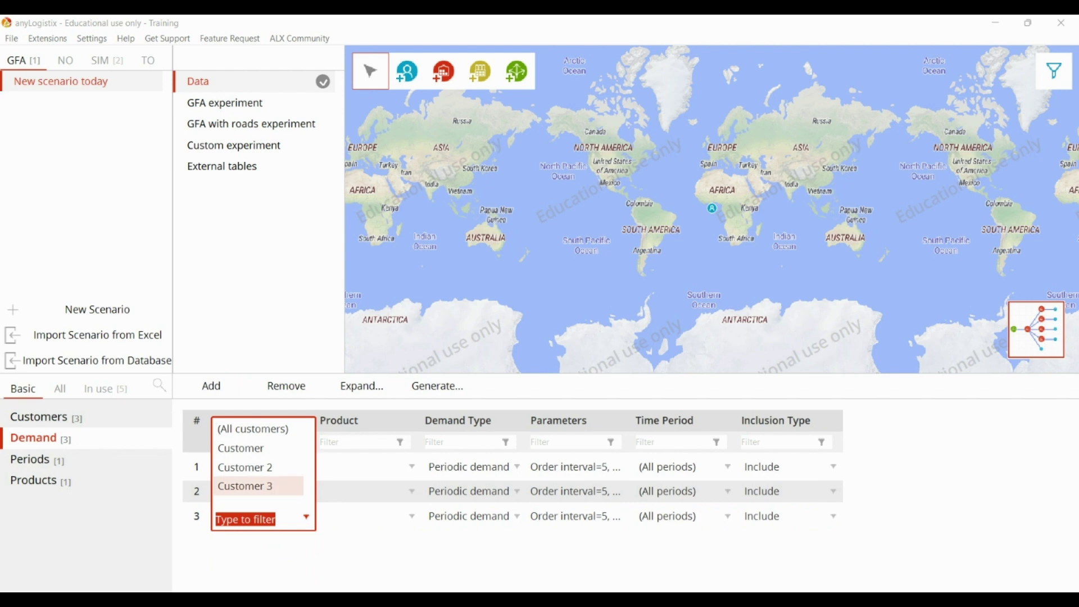
{"action": "left_click", "coordinate": [245, 486]}
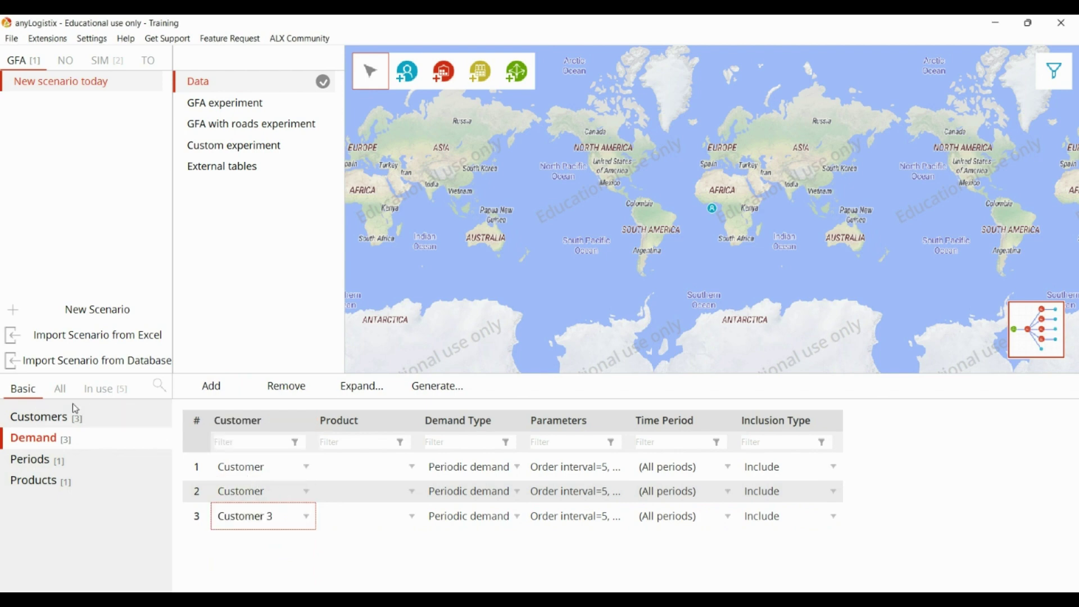
Set the product of all three demand rows to Product.
{"action": "left_click", "coordinate": [410, 469]}
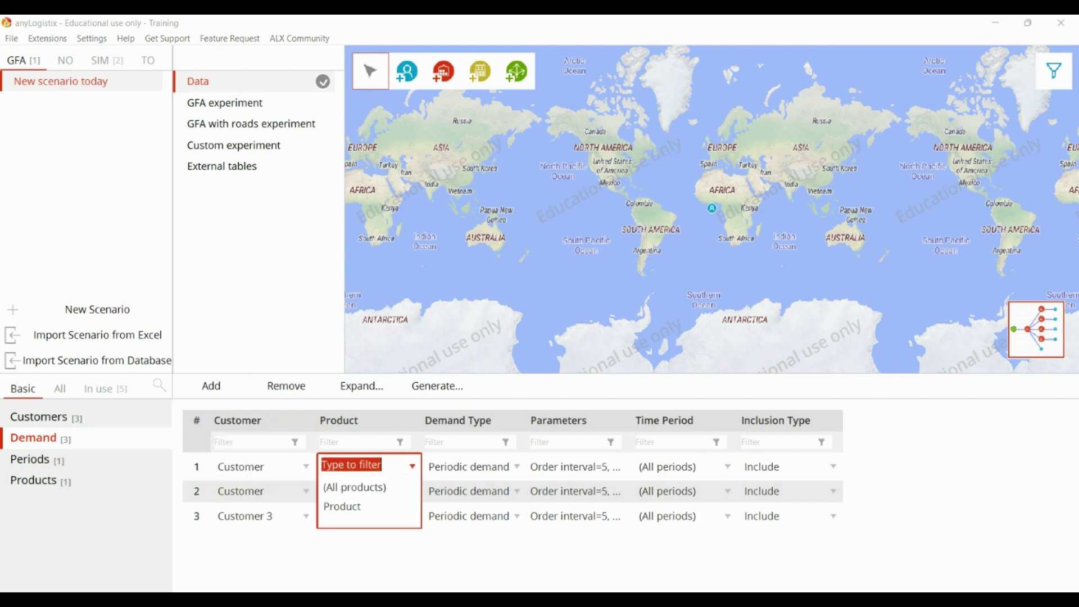
{"action": "left_click", "coordinate": [343, 507]}
{"action": "left_click", "coordinate": [400, 494]}
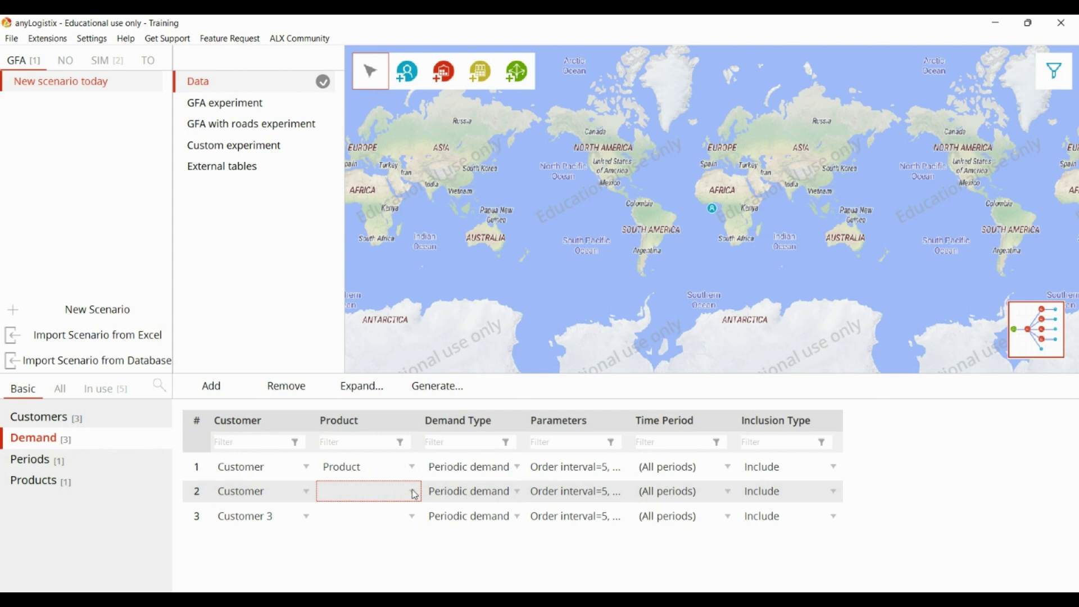
{"action": "left_click", "coordinate": [415, 496]}
{"action": "left_click", "coordinate": [396, 532]}
{"action": "left_click", "coordinate": [404, 518]}
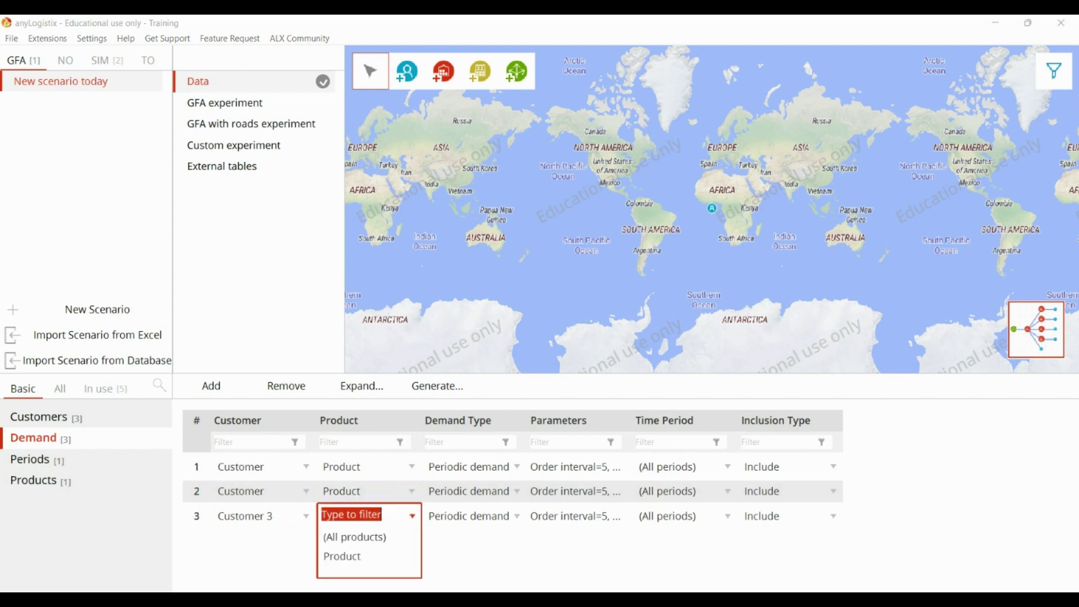
{"action": "left_click", "coordinate": [387, 553]}
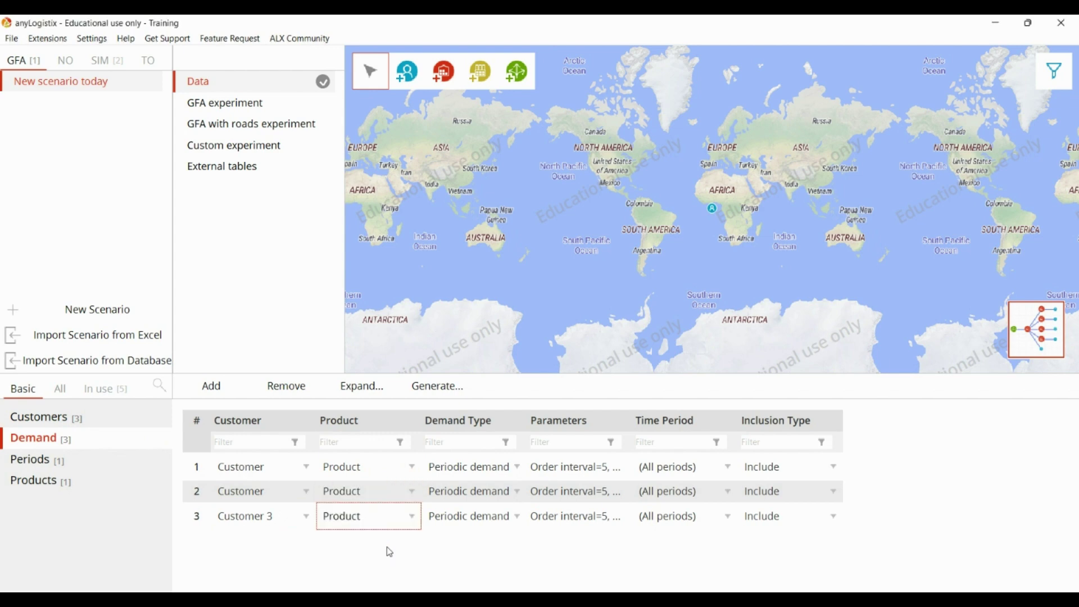
{"action": "left_click", "coordinate": [514, 470]}
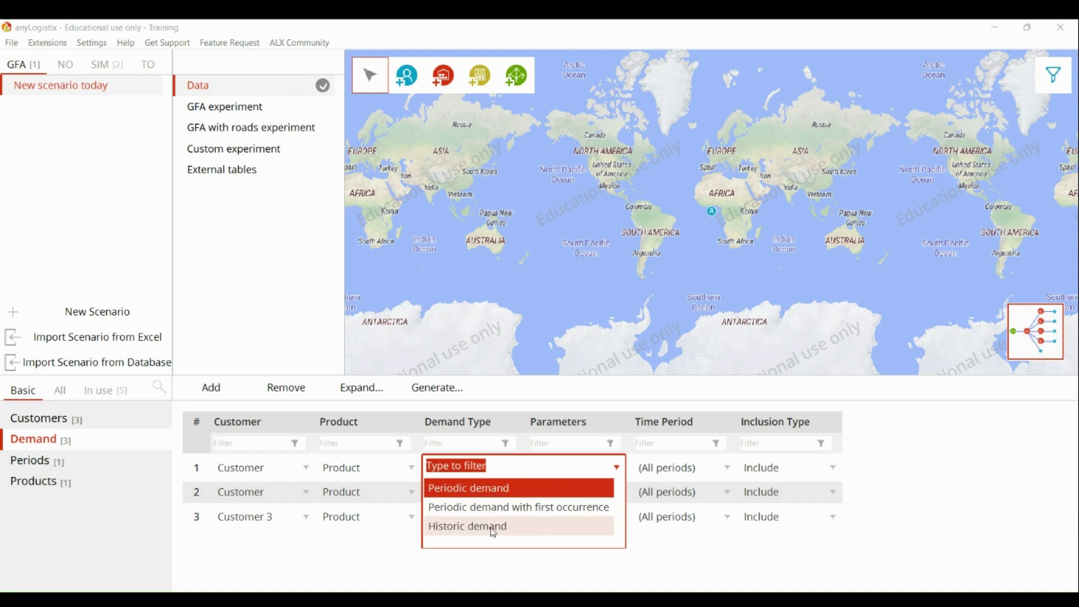
Keep row 1 Periodic and set its order interval to Uniform with min 2, max 7 days.
{"action": "left_click", "coordinate": [370, 527]}
{"action": "double_click", "coordinate": [585, 472]}
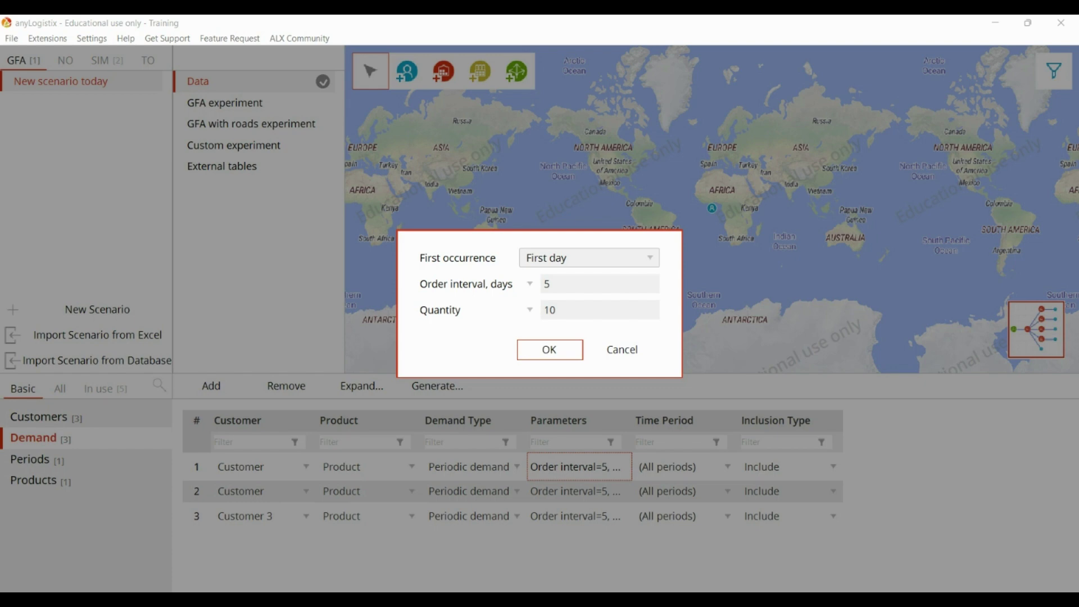
{"action": "left_click", "coordinate": [529, 284]}
{"action": "left_click", "coordinate": [644, 311]}
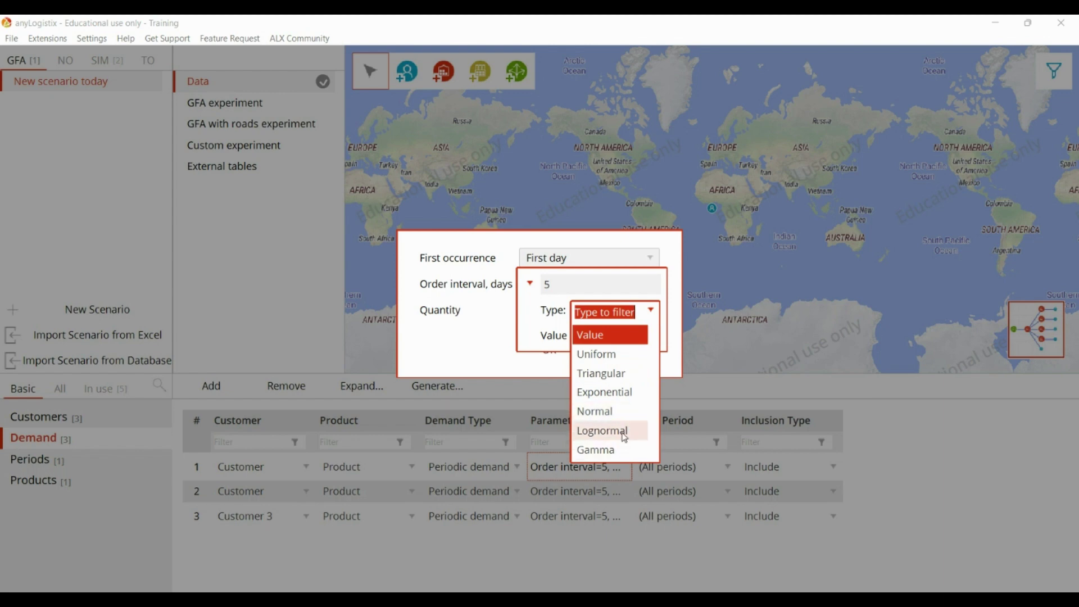
{"action": "left_click", "coordinate": [607, 354]}
{"action": "left_click", "coordinate": [602, 335]}
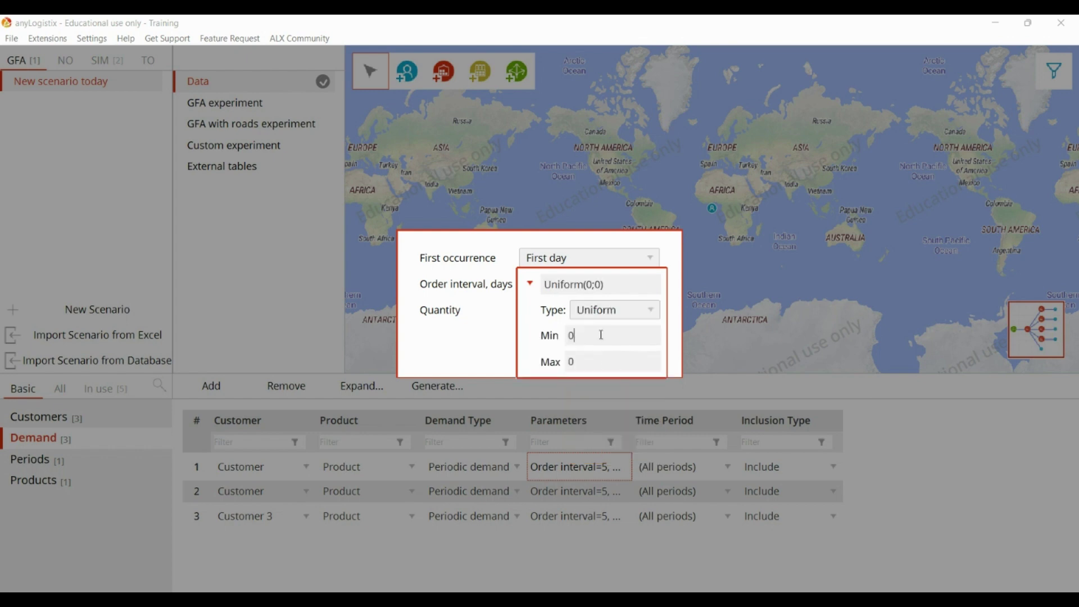
{"action": "key", "text": "BackSpace"}
{"action": "type", "text": "2"}
{"action": "key", "text": "BackSpace"}
{"action": "type", "text": "7"}
{"action": "left_click", "coordinate": [494, 339]}
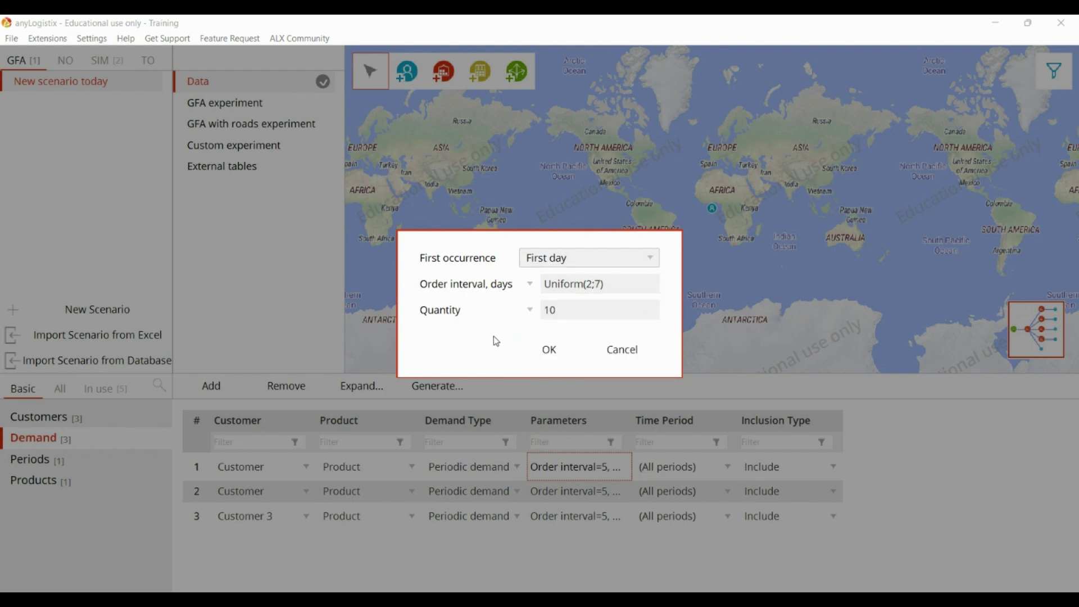
Set row 1's quantity to Uniform with min 50, max 100 and confirm.
{"action": "left_click", "coordinate": [529, 309]}
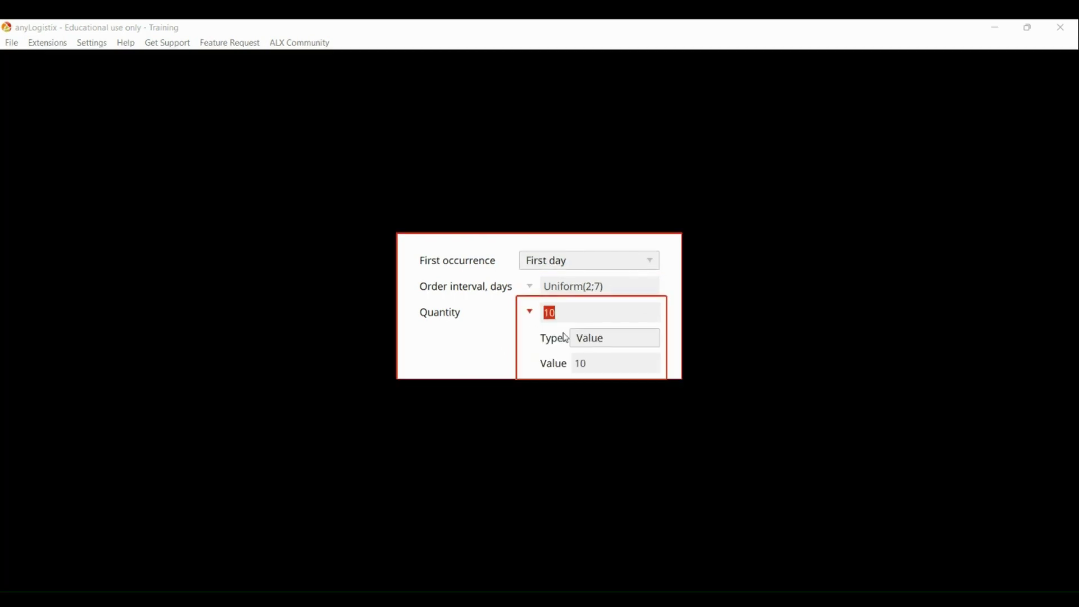
{"action": "left_click", "coordinate": [613, 336]}
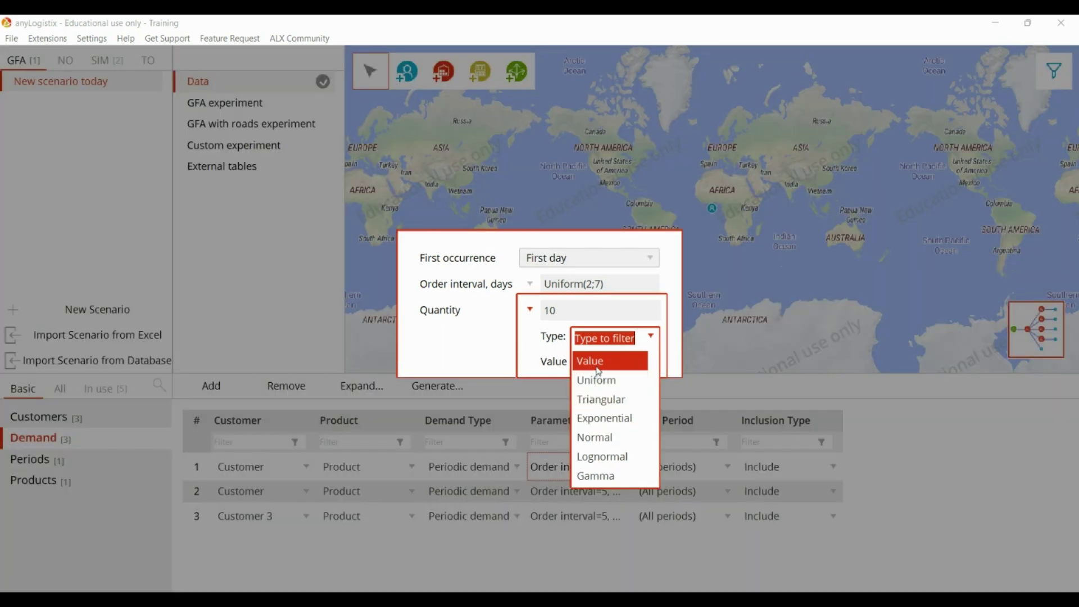
{"action": "left_click", "coordinate": [600, 382]}
{"action": "left_click", "coordinate": [591, 363]}
{"action": "key", "text": "BackSpace"}
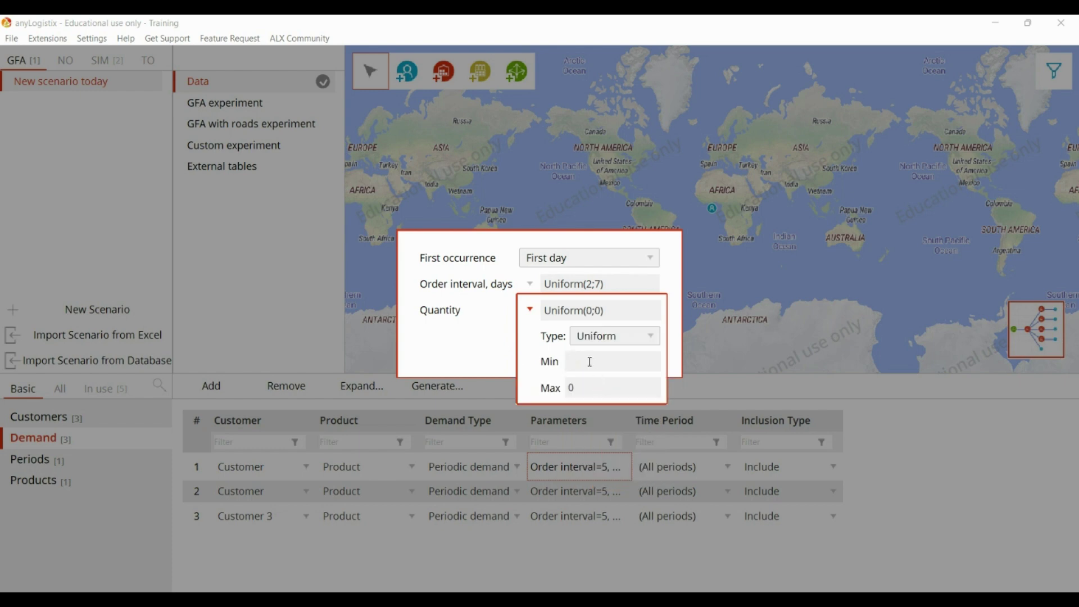
{"action": "type", "text": "50"}
{"action": "left_click", "coordinate": [588, 384]}
{"action": "key", "text": "BackSpace"}
{"action": "type", "text": "100"}
{"action": "left_click", "coordinate": [476, 352]}
{"action": "left_click", "coordinate": [561, 352]}
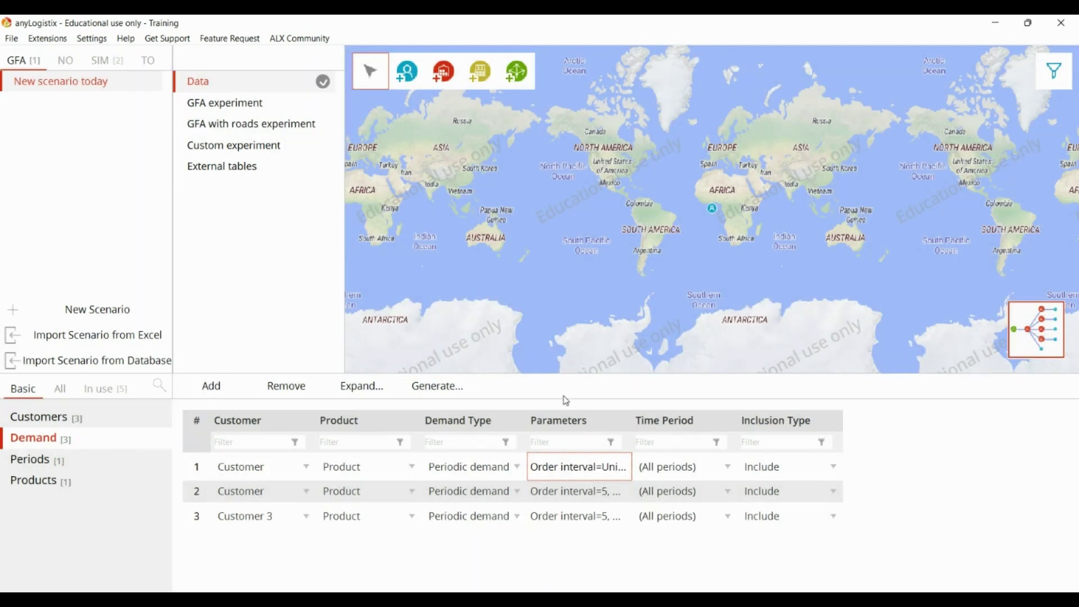
Apply the same demand parameters to rows 2 and 3.
{"action": "left_click_drag", "start_coordinate": [564, 522], "coordinate": [571, 475]}
{"action": "double_click", "coordinate": [570, 475]}
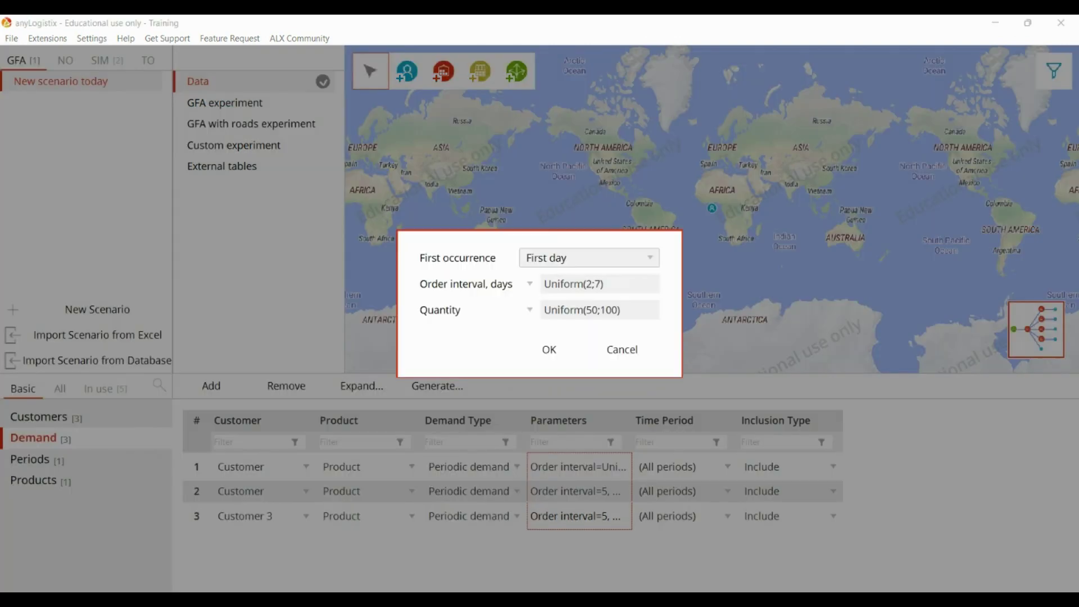
{"action": "left_click", "coordinate": [547, 349]}
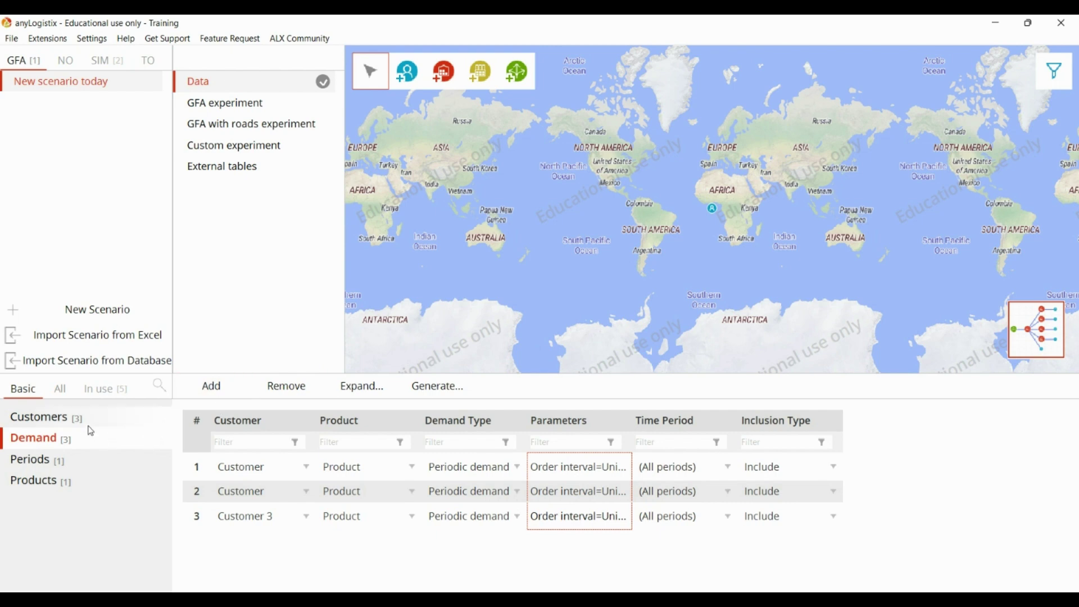
{"action": "left_click", "coordinate": [104, 389]}
Show the customer Locations table and zoom the map to India.
{"action": "left_click", "coordinate": [75, 462]}
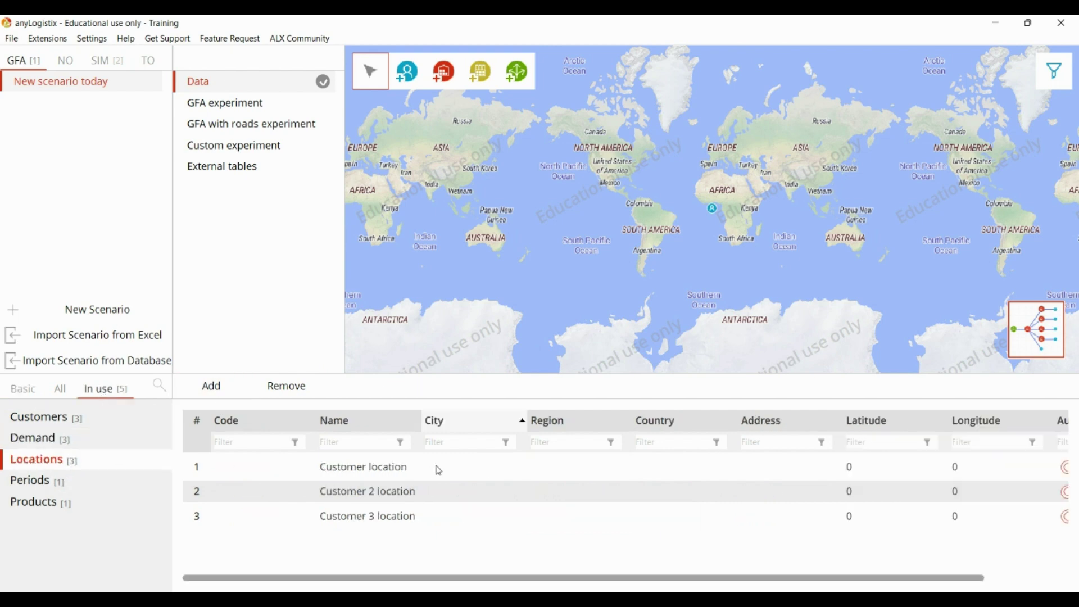
{"action": "scroll", "coordinate": [720, 219], "scroll_direction": "up", "scroll_amount": 5}
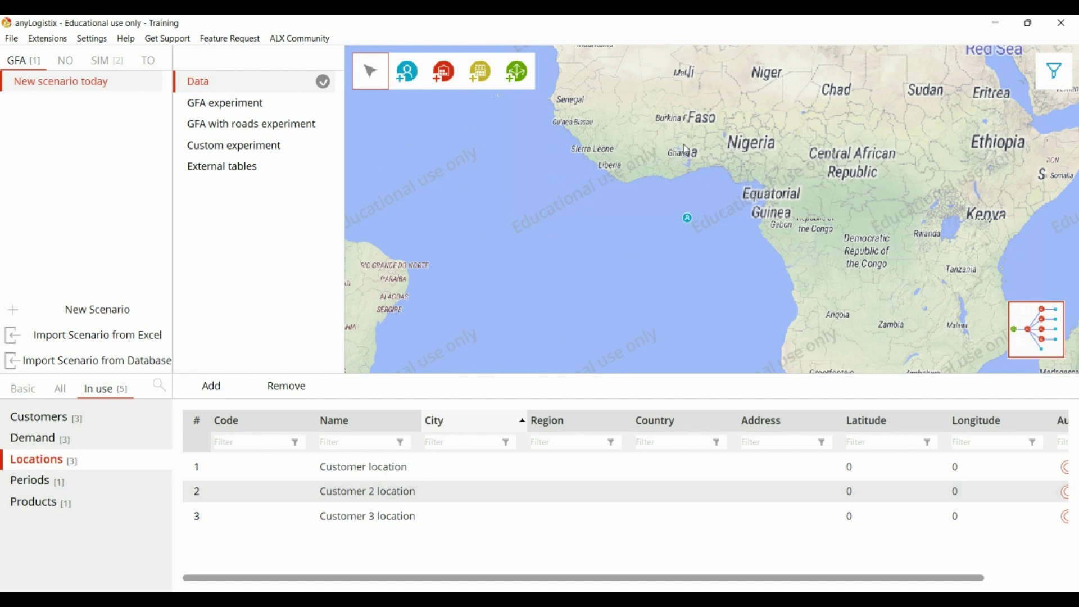
{"action": "scroll", "coordinate": [685, 148], "scroll_direction": "down", "scroll_amount": 2}
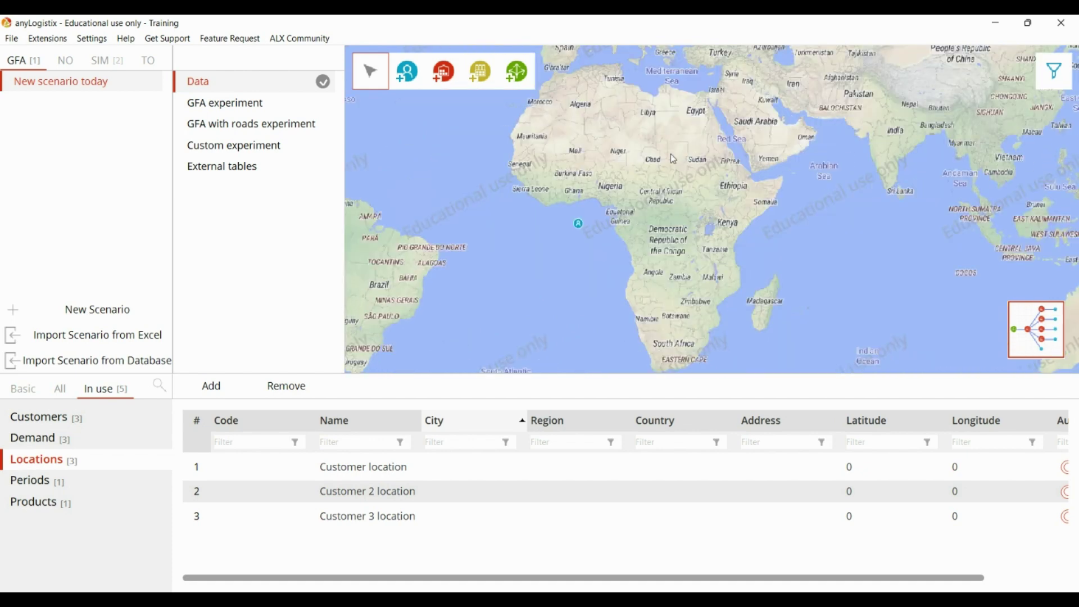
{"action": "left_click_drag", "start_coordinate": [674, 159], "coordinate": [558, 240]}
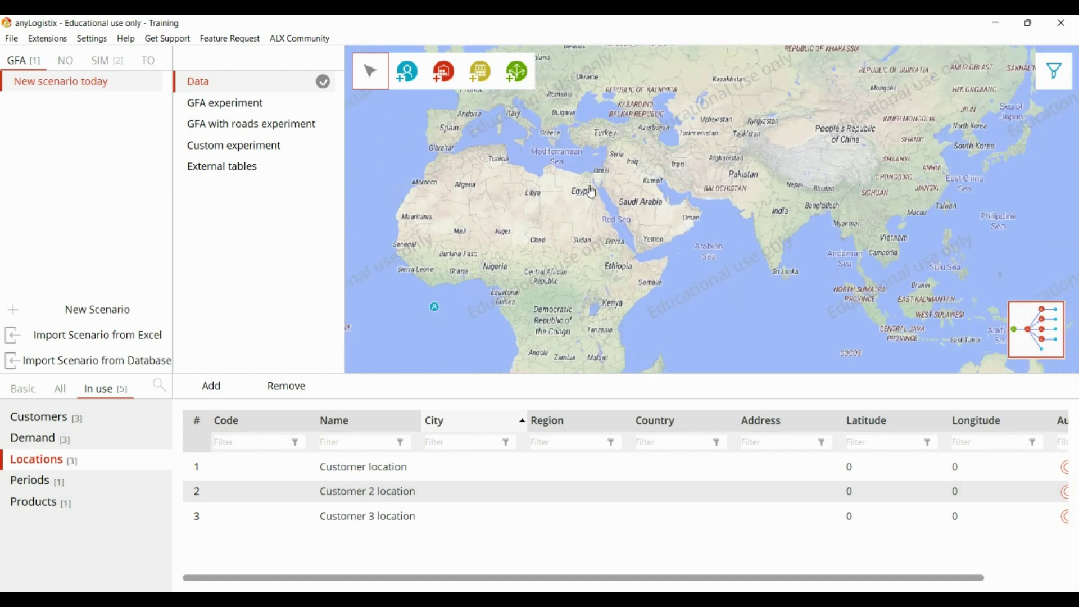
{"action": "scroll", "coordinate": [581, 183], "scroll_direction": "up", "scroll_amount": 1}
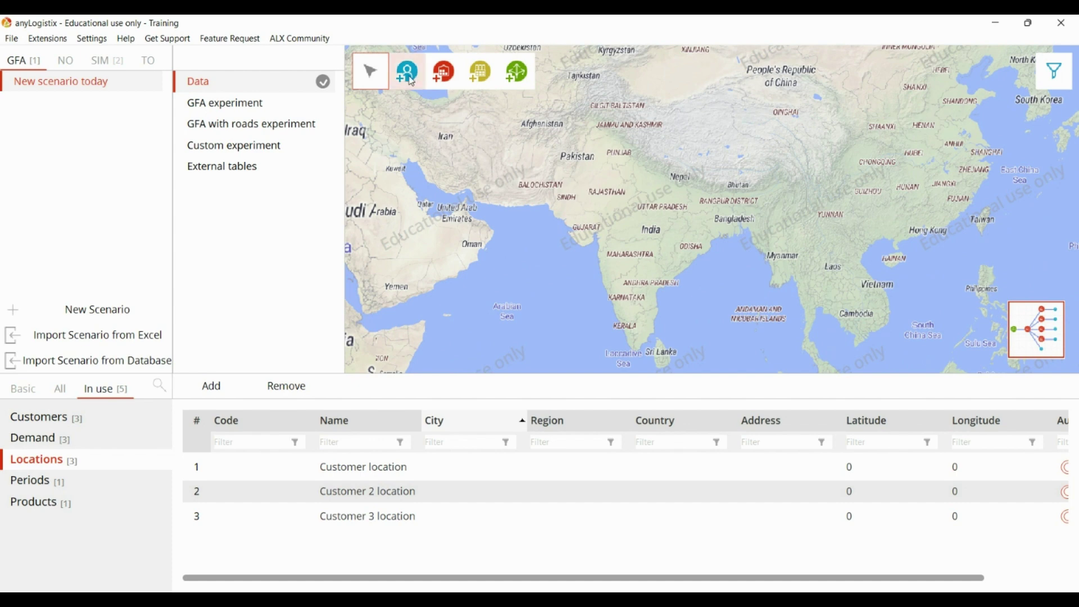
Place four new customers near Maharashtra and check their demand records.
{"action": "left_click", "coordinate": [412, 82]}
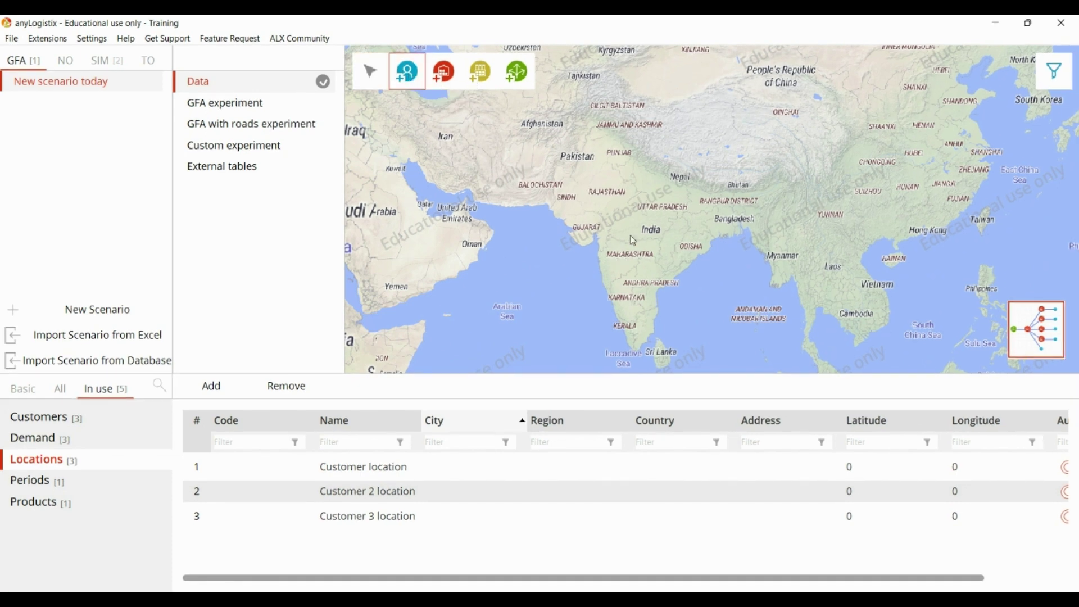
{"action": "left_click", "coordinate": [632, 226]}
{"action": "left_click", "coordinate": [616, 243]}
{"action": "left_click", "coordinate": [647, 260]}
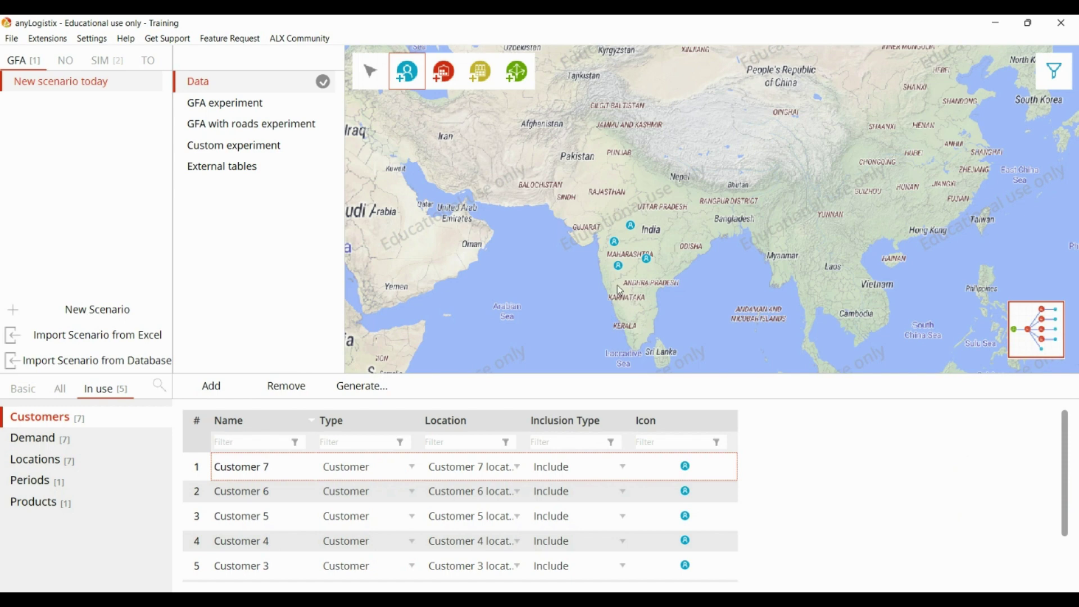
{"action": "left_click", "coordinate": [632, 244]}
{"action": "left_click", "coordinate": [101, 448]}
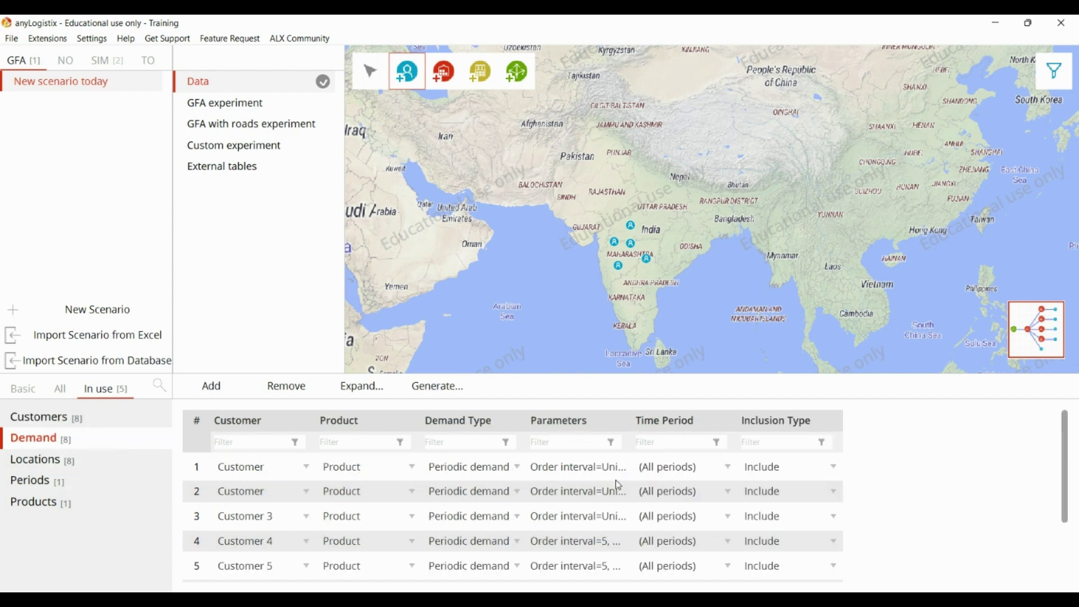
{"action": "scroll", "coordinate": [598, 510], "scroll_direction": "down", "scroll_amount": 3}
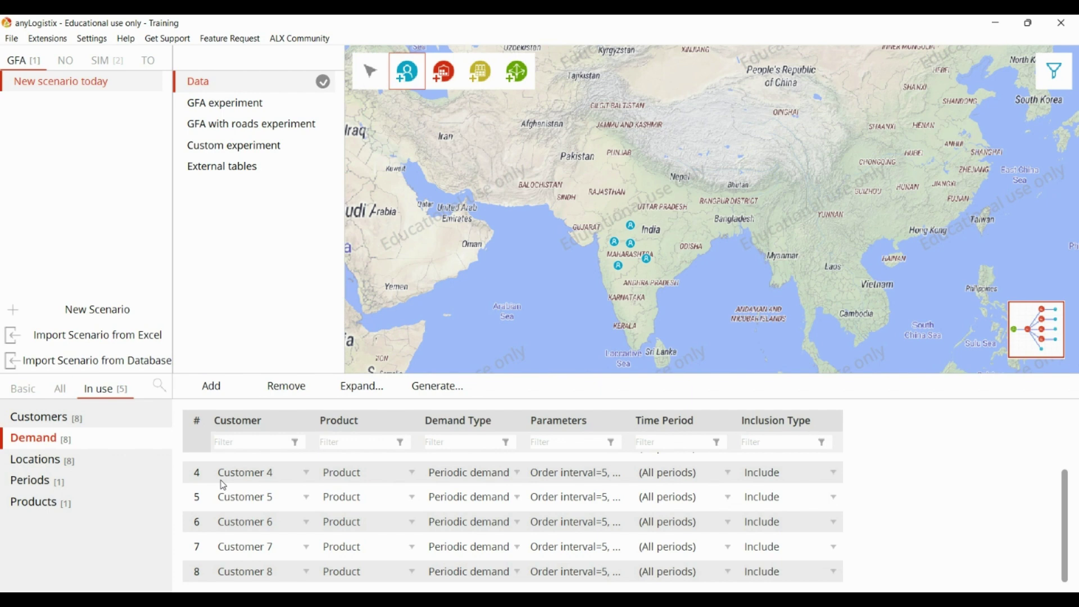
Run the 1-site GFA experiment to validate the scenario data.
{"action": "left_click", "coordinate": [224, 109]}
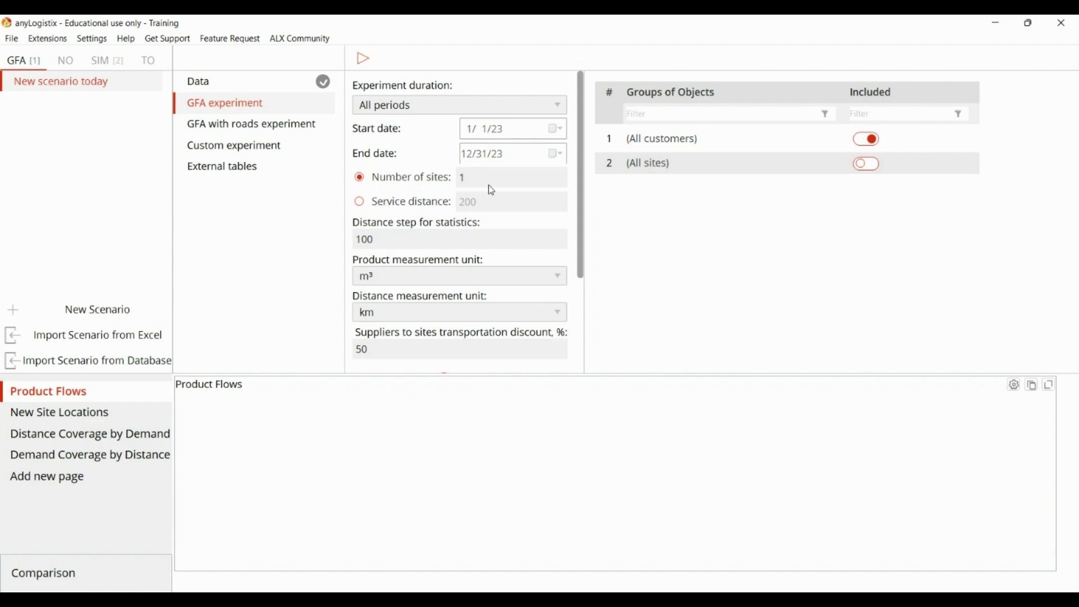
{"action": "left_click", "coordinate": [363, 60]}
Drag the two remaining customers from Africa into India, then reopen the GFA experiment.
{"action": "left_click", "coordinate": [250, 85]}
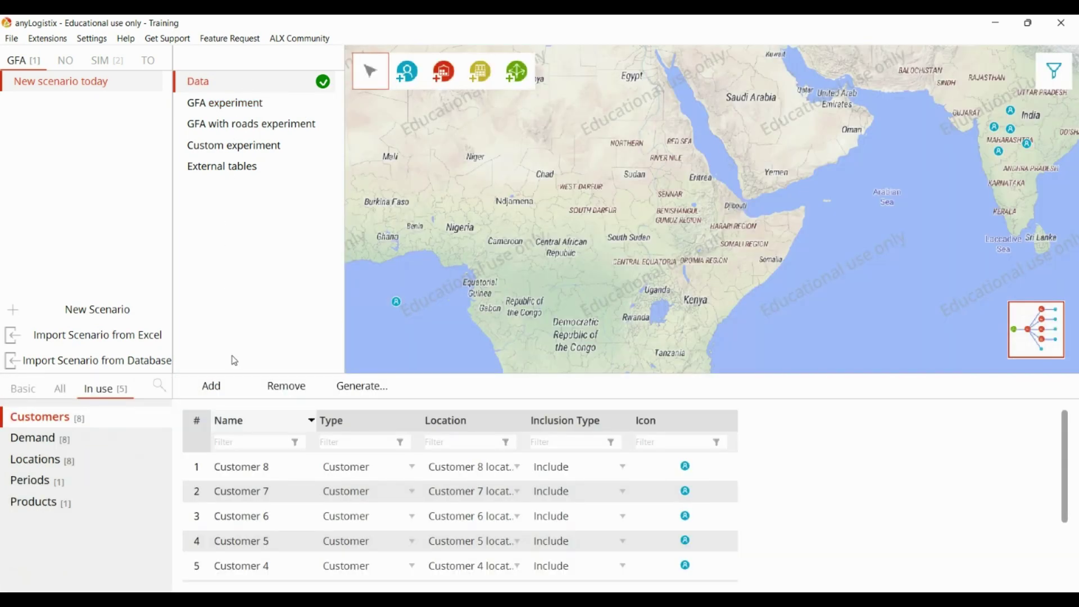
{"action": "scroll", "coordinate": [410, 494], "scroll_direction": "down", "scroll_amount": 3}
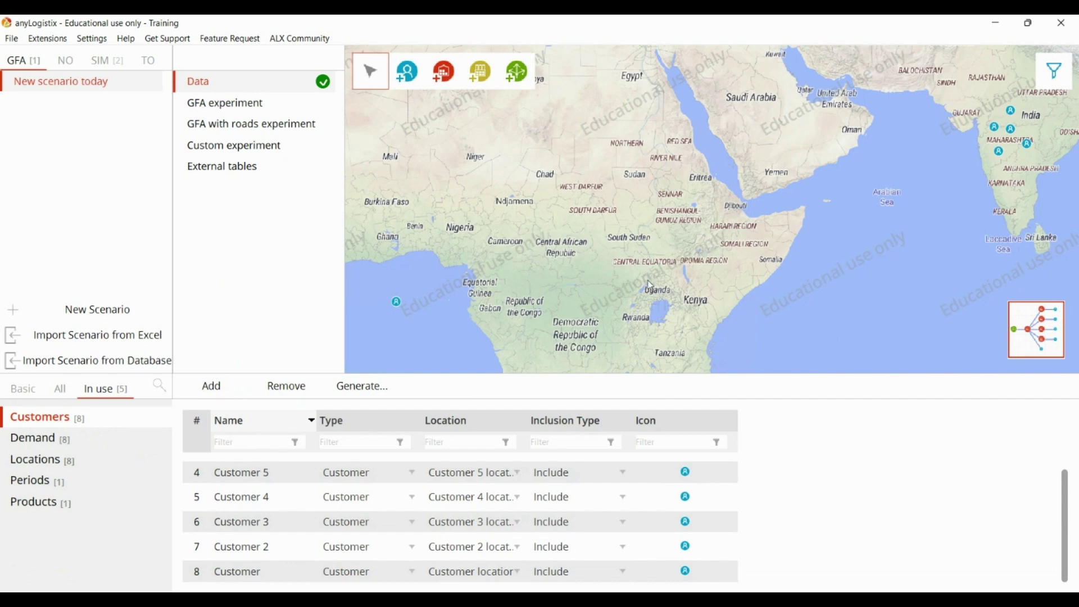
{"action": "scroll", "coordinate": [714, 222], "scroll_direction": "down", "scroll_amount": 3}
{"action": "scroll", "coordinate": [540, 275], "scroll_direction": "up", "scroll_amount": 2}
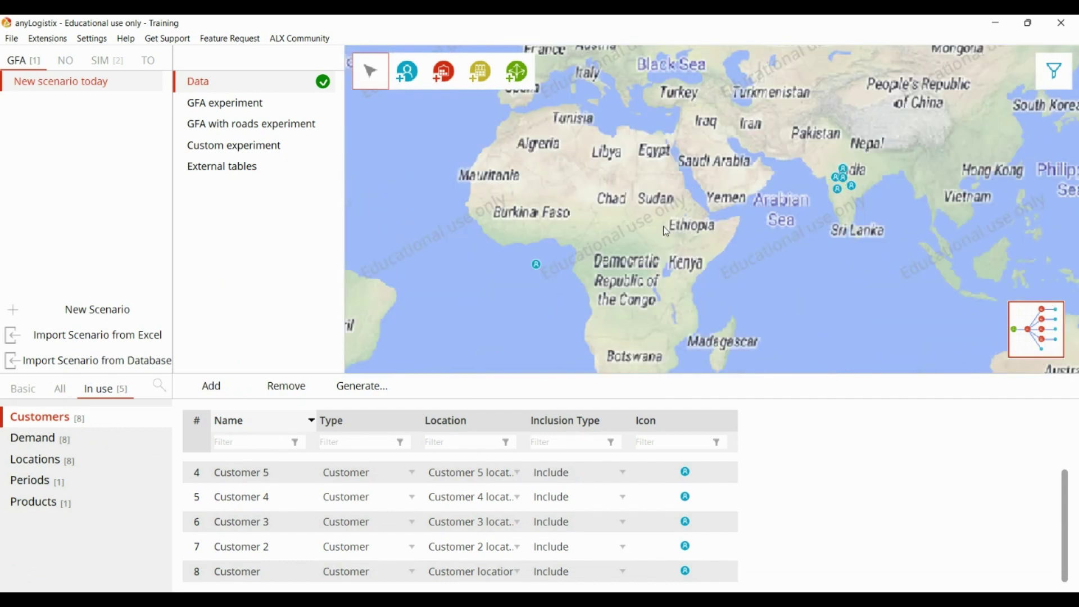
{"action": "mouse_move", "coordinate": [538, 273]}
{"action": "left_mouse_down"}
{"action": "mouse_move", "coordinate": [825, 160]}
{"action": "mouse_move", "coordinate": [537, 269]}
{"action": "mouse_move", "coordinate": [825, 184]}
{"action": "mouse_move", "coordinate": [847, 150]}
{"action": "left_mouse_up"}
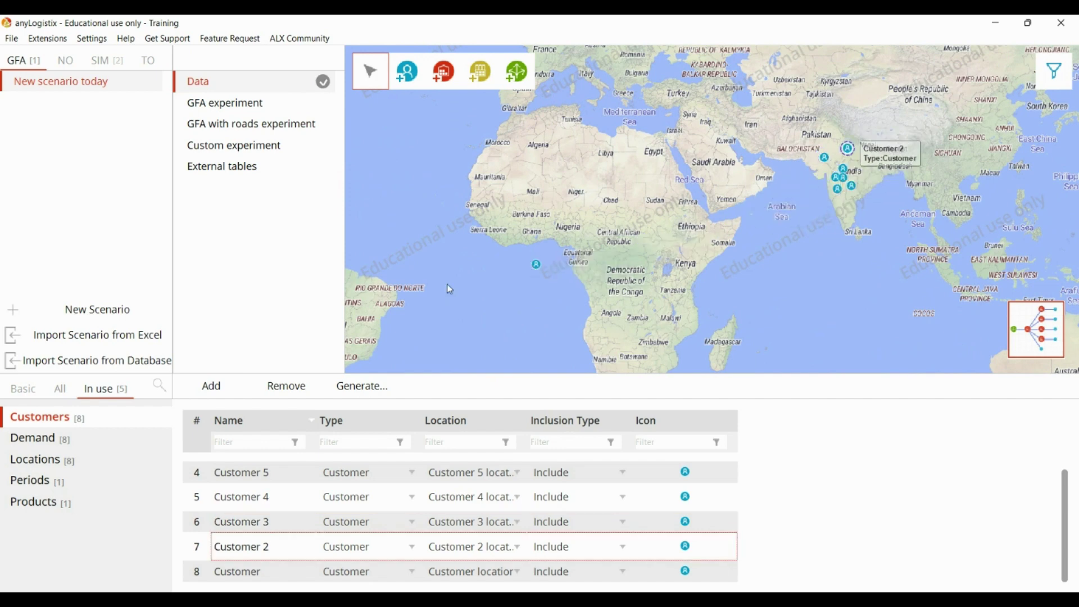
{"action": "mouse_move", "coordinate": [537, 268]}
{"action": "left_mouse_down"}
{"action": "mouse_move", "coordinate": [837, 214]}
{"action": "mouse_move", "coordinate": [871, 183]}
{"action": "left_mouse_up"}
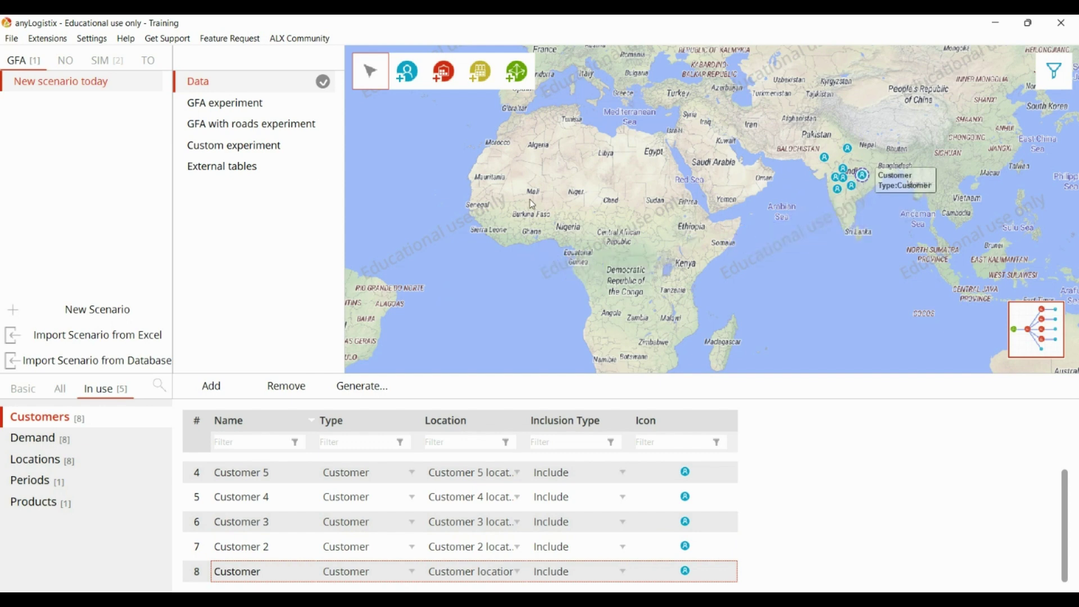
{"action": "left_click", "coordinate": [211, 105]}
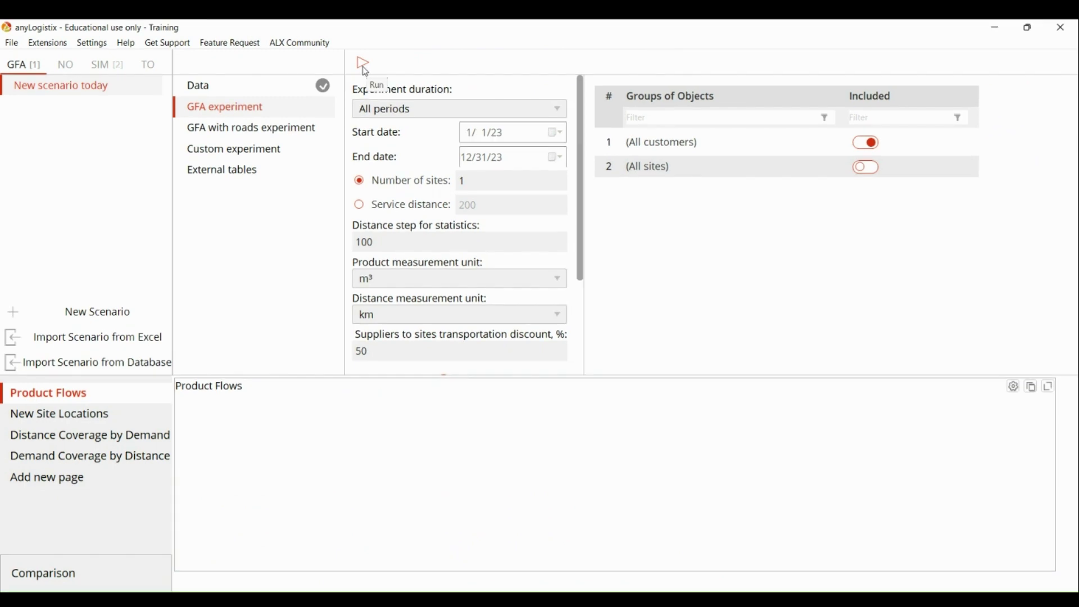
Run GFA and view the new DC at 21.125, 82.09 in New Site Locations.
{"action": "left_click", "coordinate": [365, 65]}
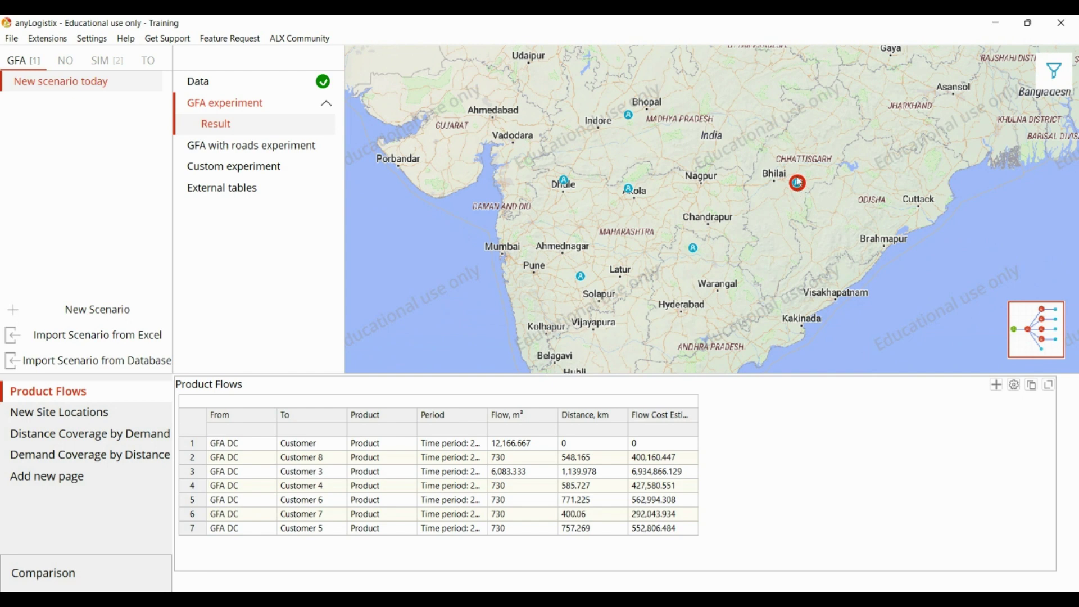
{"action": "left_click_drag", "start_coordinate": [766, 218], "coordinate": [766, 236]}
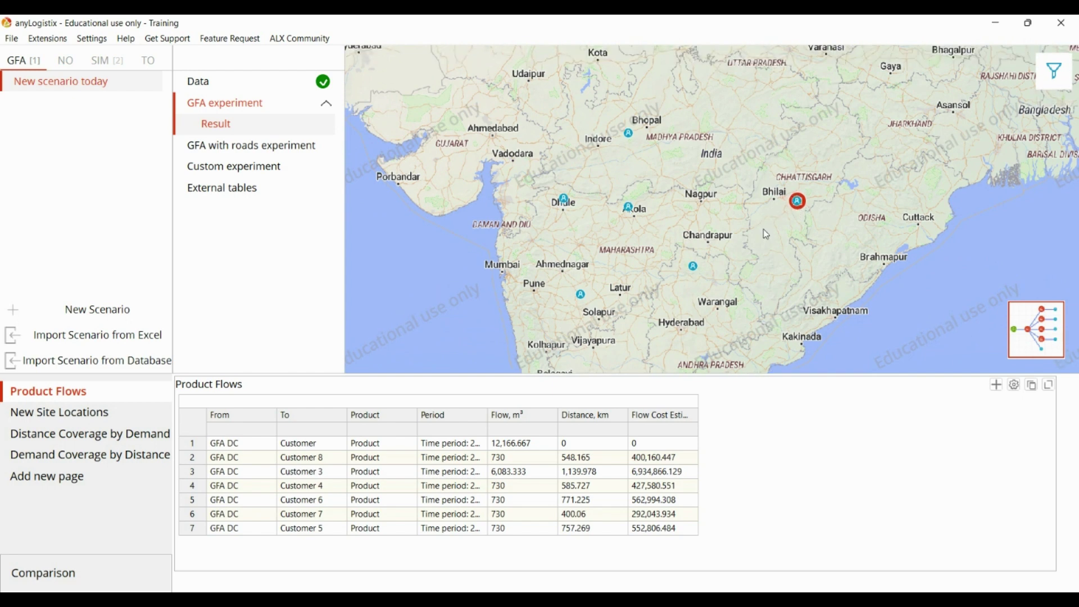
{"action": "scroll", "coordinate": [766, 232], "scroll_direction": "down", "scroll_amount": 1}
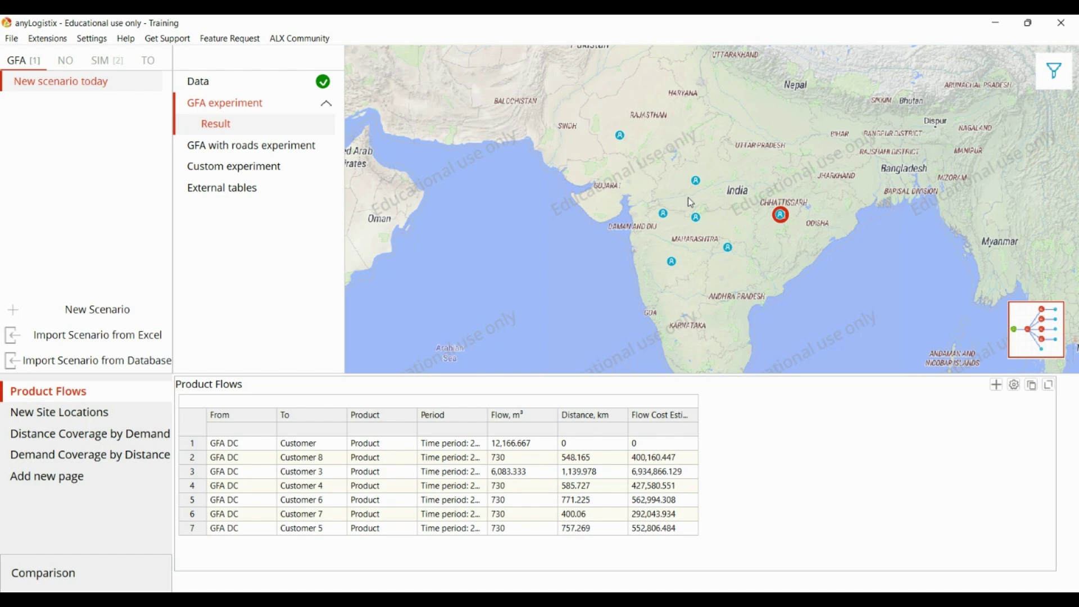
{"action": "left_click", "coordinate": [80, 421]}
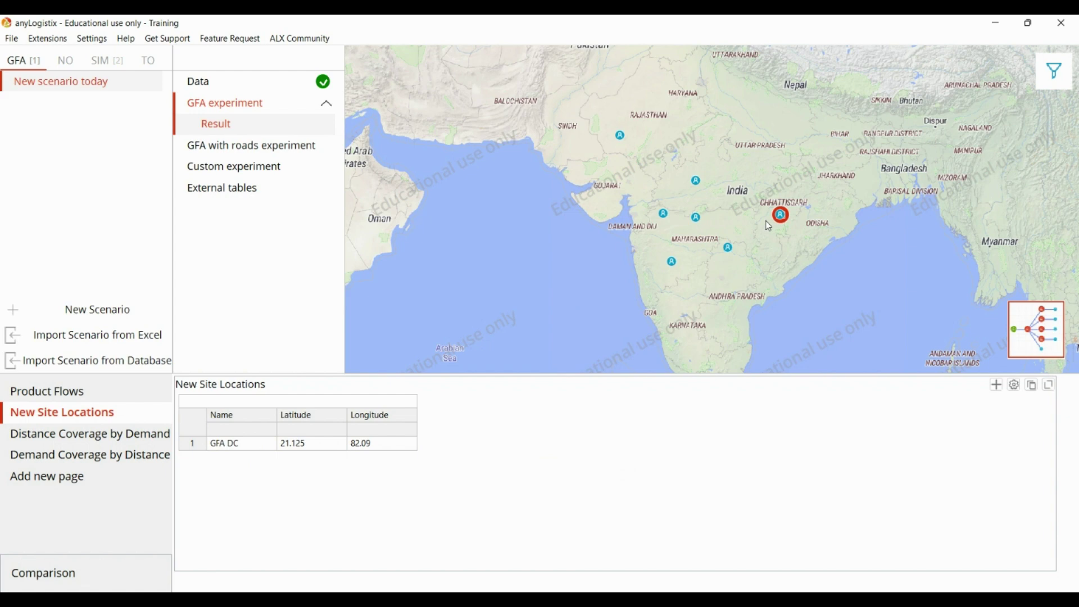
Review Distance Coverage by Demand and Product Flows, then open the GFA with roads experiment.
{"action": "left_click", "coordinate": [158, 435]}
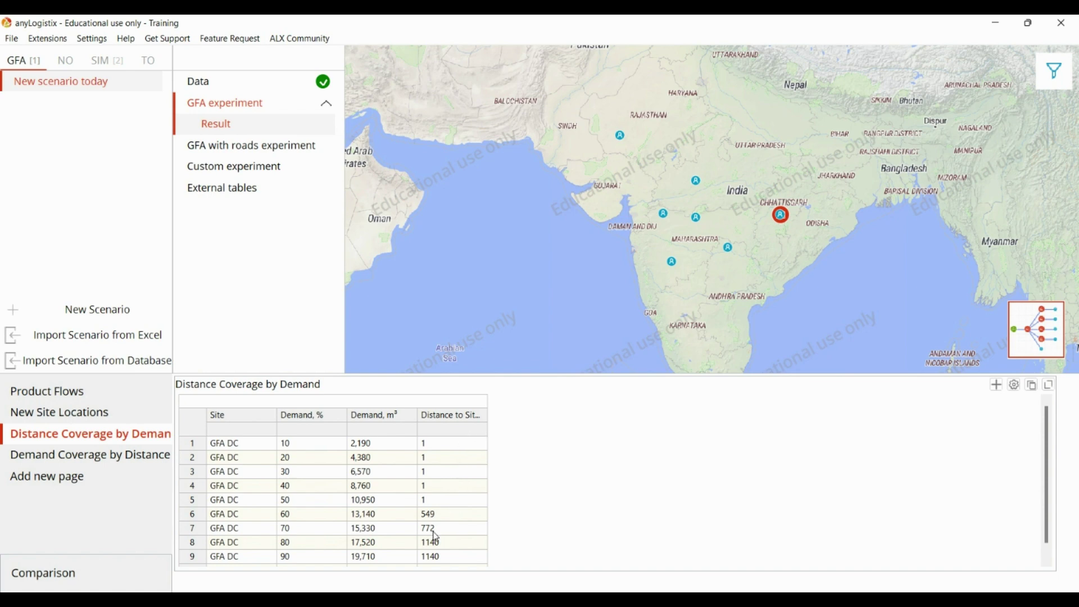
{"action": "left_click", "coordinate": [92, 390]}
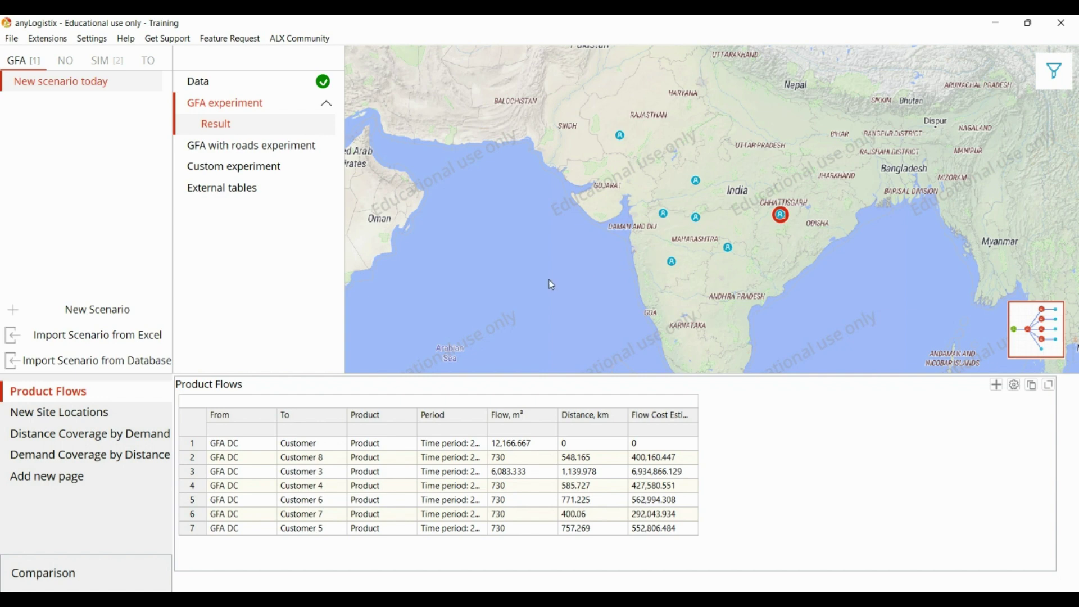
{"action": "left_click", "coordinate": [261, 148]}
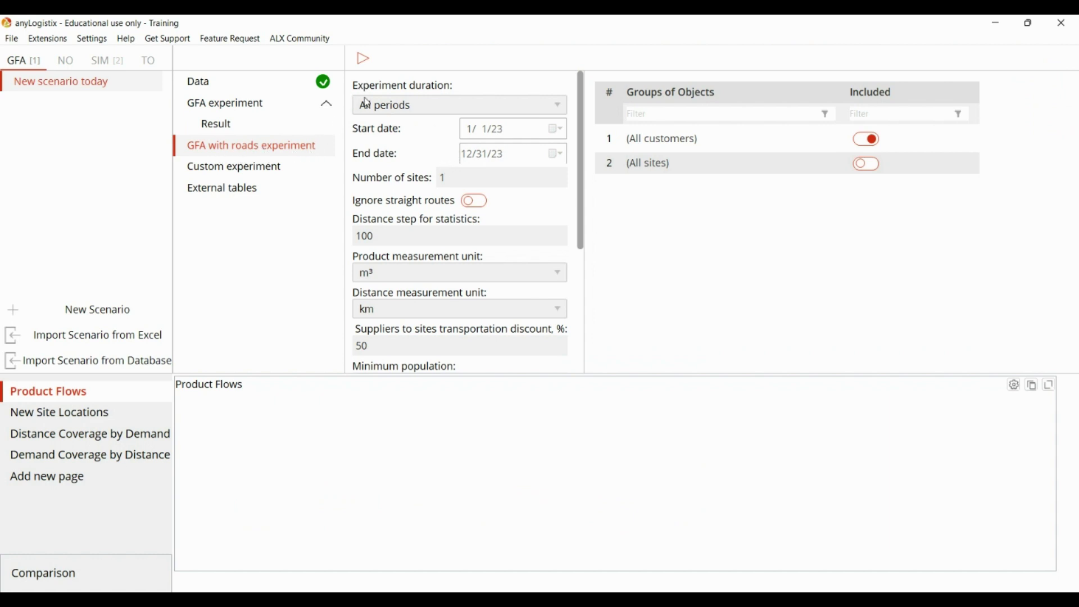
Run GFA with roads, placing the site at Bhilai, and inspect map and schematic views.
{"action": "left_click", "coordinate": [362, 63]}
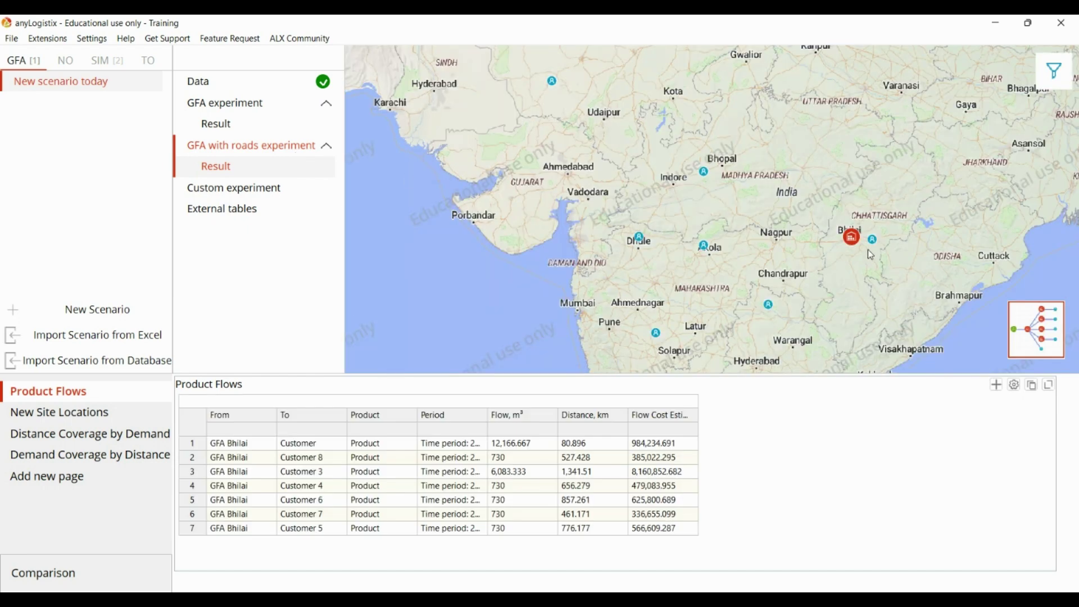
{"action": "scroll", "coordinate": [865, 247], "scroll_direction": "up", "scroll_amount": 1}
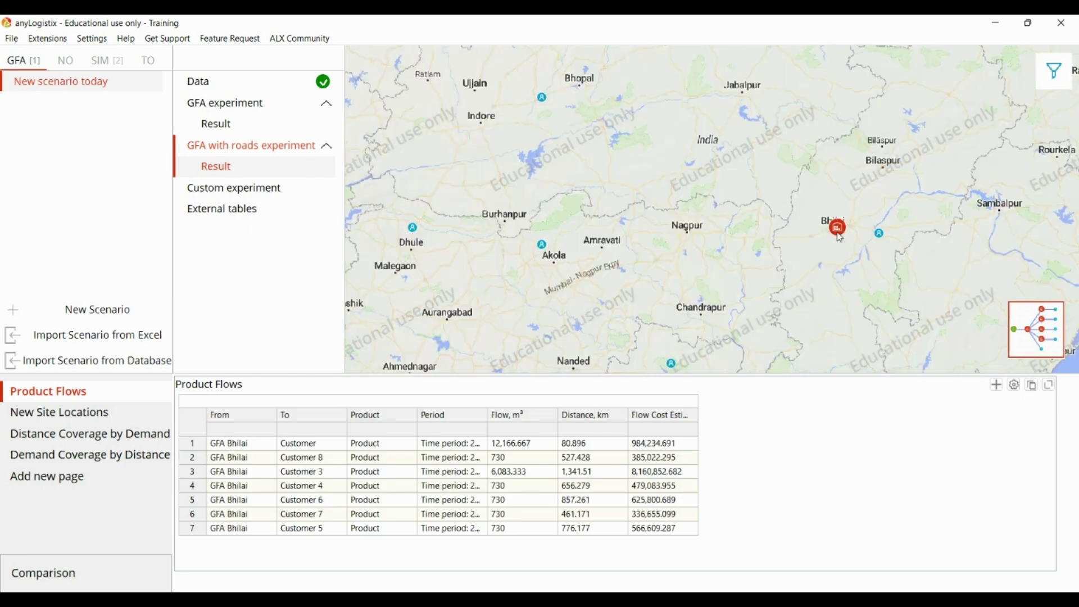
{"action": "scroll", "coordinate": [677, 196], "scroll_direction": "down", "scroll_amount": 1}
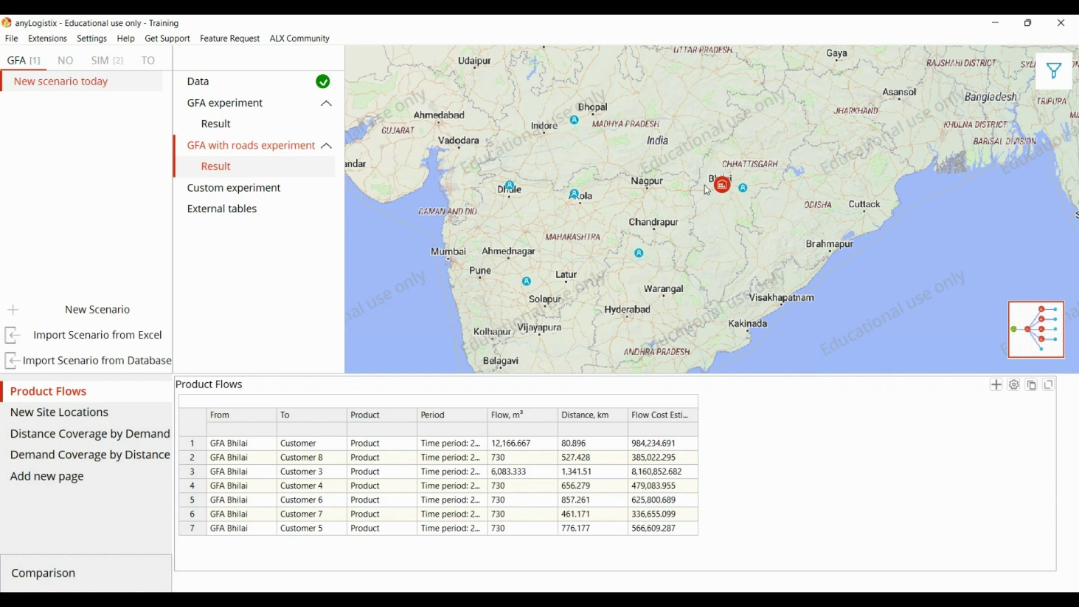
{"action": "scroll", "coordinate": [709, 190], "scroll_direction": "up", "scroll_amount": 2}
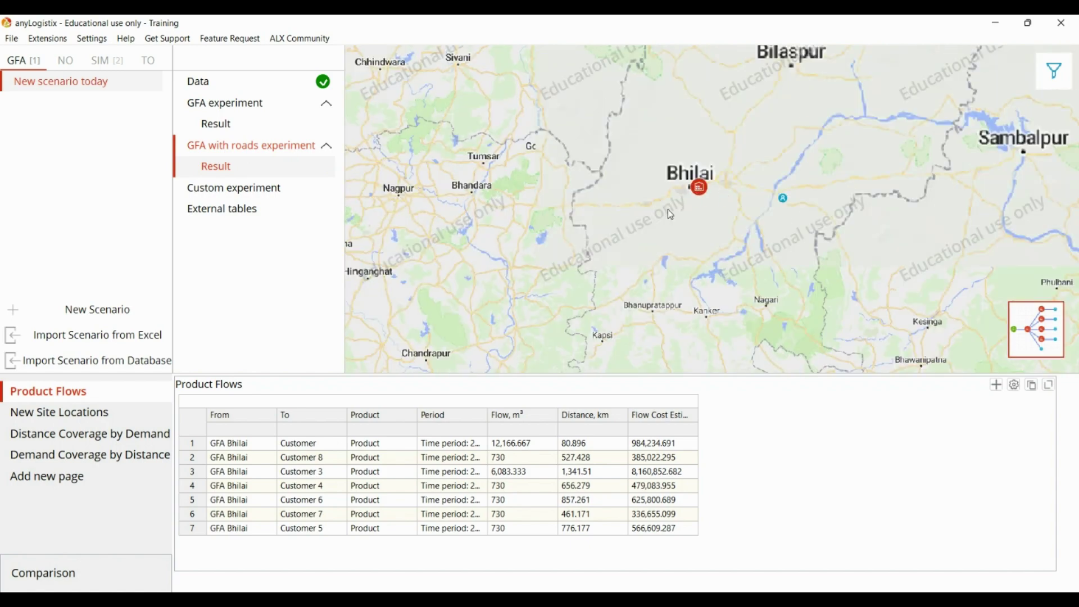
{"action": "scroll", "coordinate": [670, 215], "scroll_direction": "down", "scroll_amount": 1}
{"action": "scroll", "coordinate": [585, 244], "scroll_direction": "down", "scroll_amount": 1}
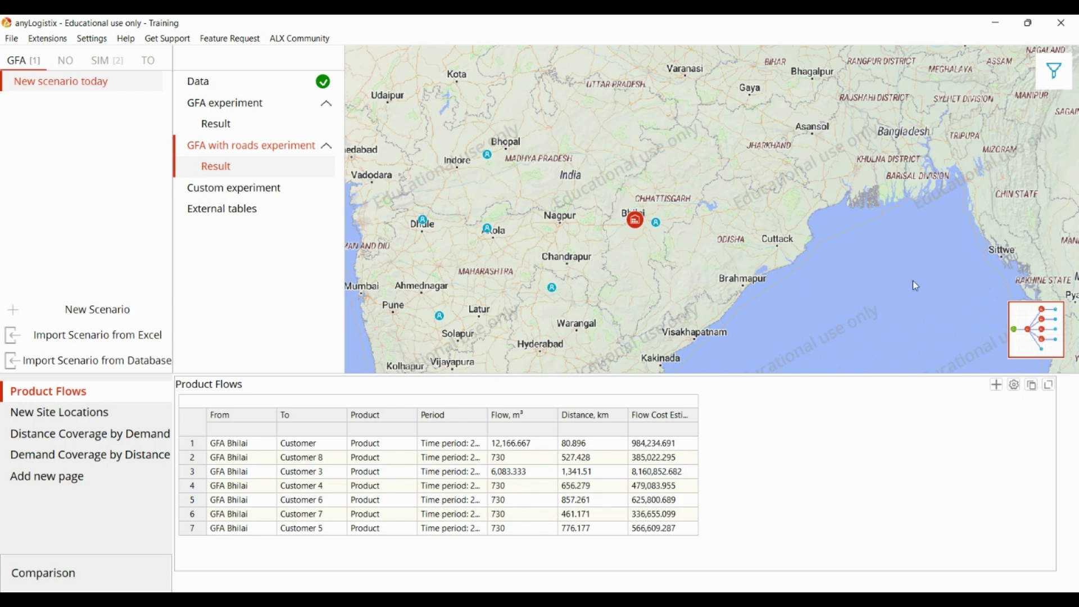
{"action": "left_click", "coordinate": [1036, 335]}
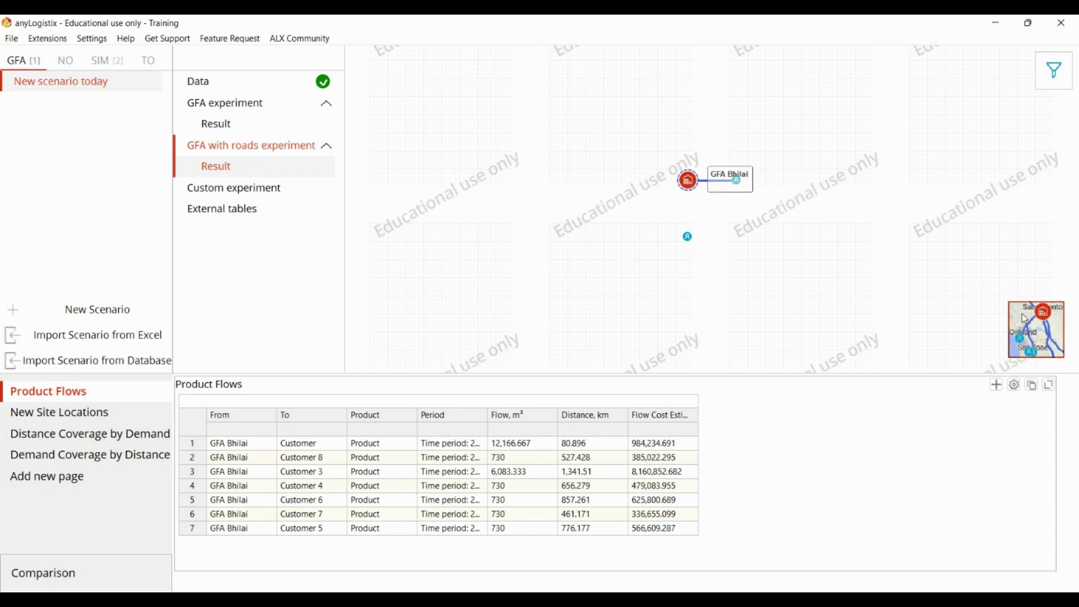
{"action": "left_click", "coordinate": [1037, 335]}
{"action": "scroll", "coordinate": [765, 270], "scroll_direction": "down", "scroll_amount": 1}
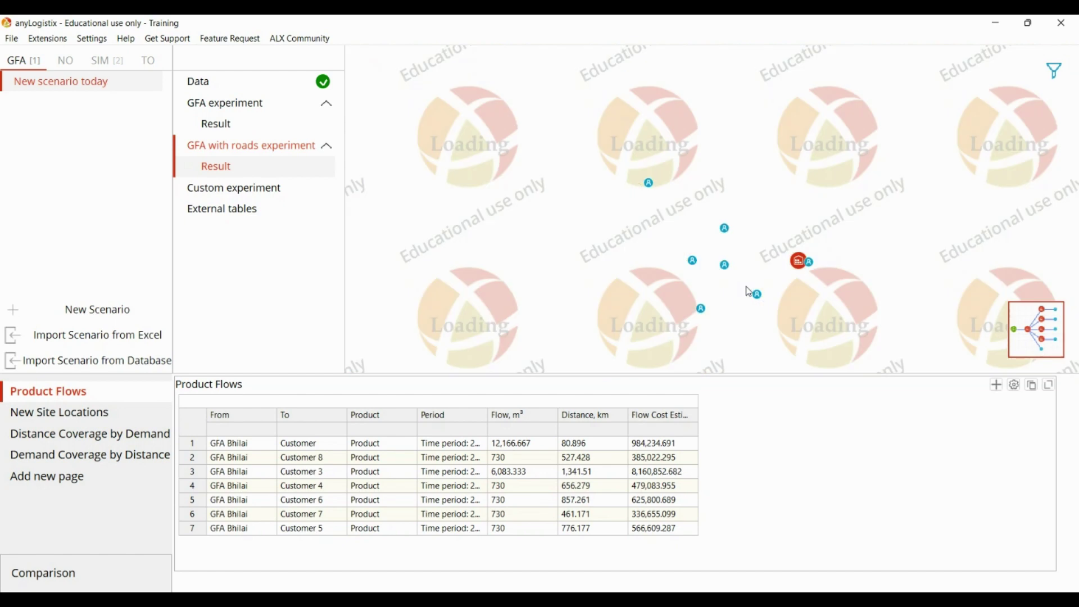
{"action": "left_click", "coordinate": [263, 145]}
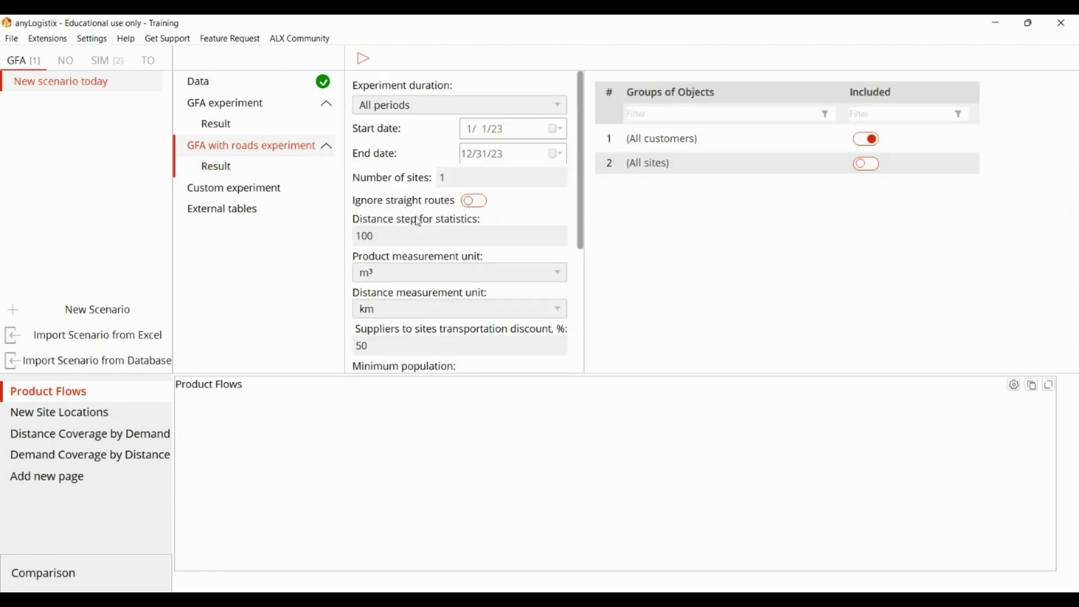
Set Number of sites to 2 and rerun the GFA with roads experiment.
{"action": "double_click", "coordinate": [445, 179]}
{"action": "type", "text": "2"}
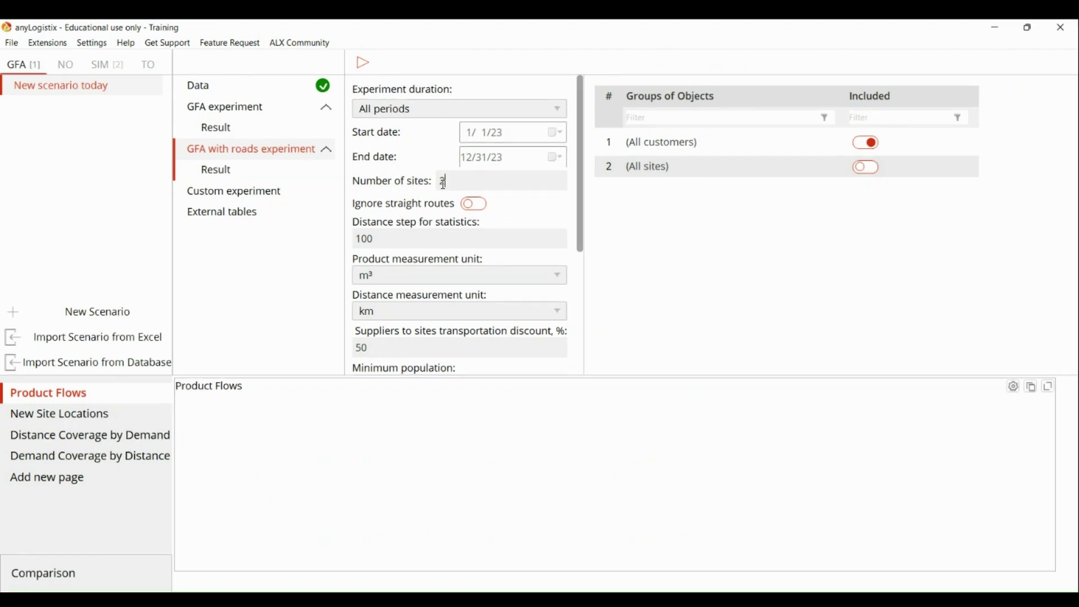
{"action": "left_click", "coordinate": [360, 66]}
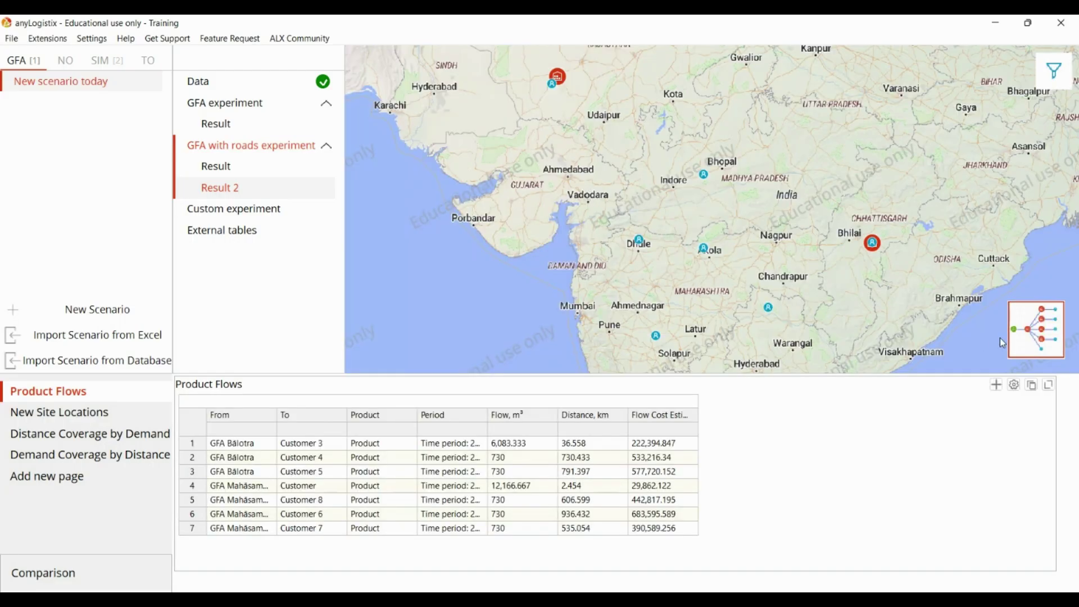
Inspect the two-site schematic showing GFA Bálotra and GFA Mahāsamund, then return to the customer data.
{"action": "left_click", "coordinate": [1029, 333]}
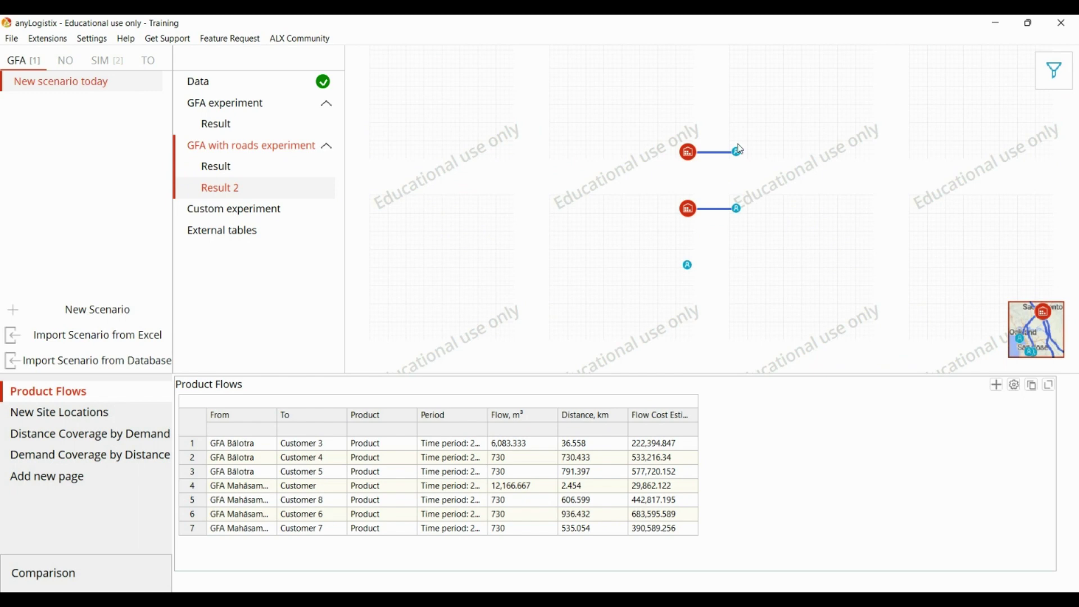
{"action": "mouse_move", "coordinate": [734, 153]}
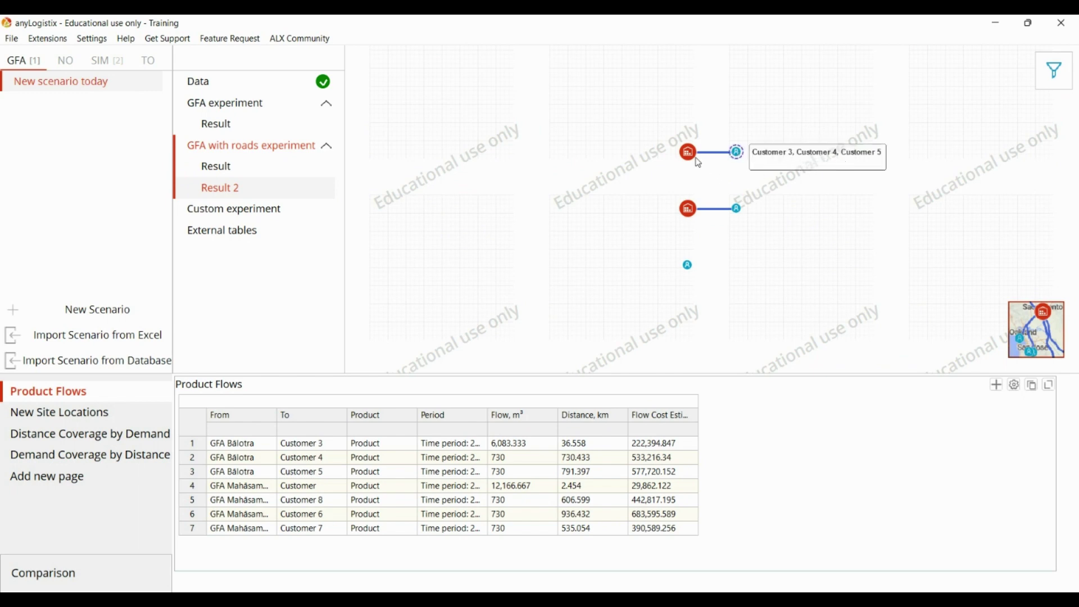
{"action": "mouse_move", "coordinate": [693, 155]}
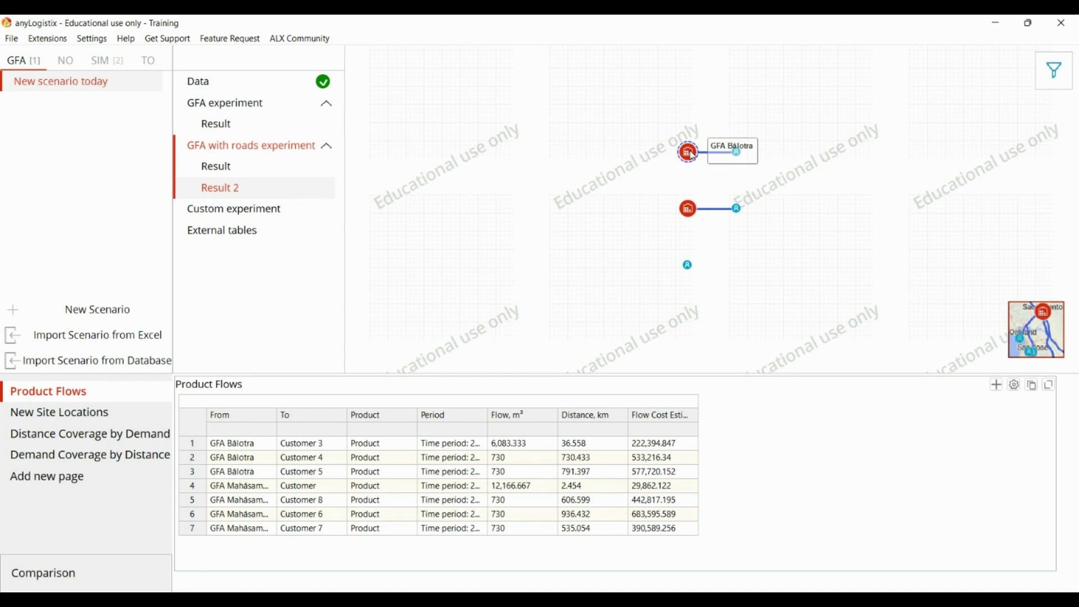
{"action": "mouse_move", "coordinate": [695, 215]}
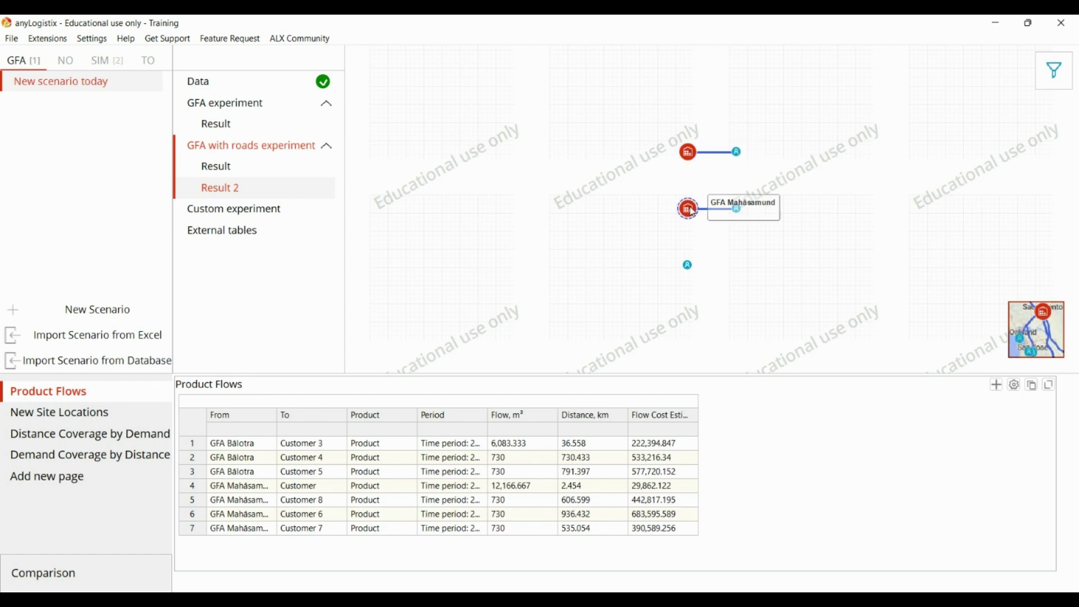
{"action": "mouse_move", "coordinate": [739, 215]}
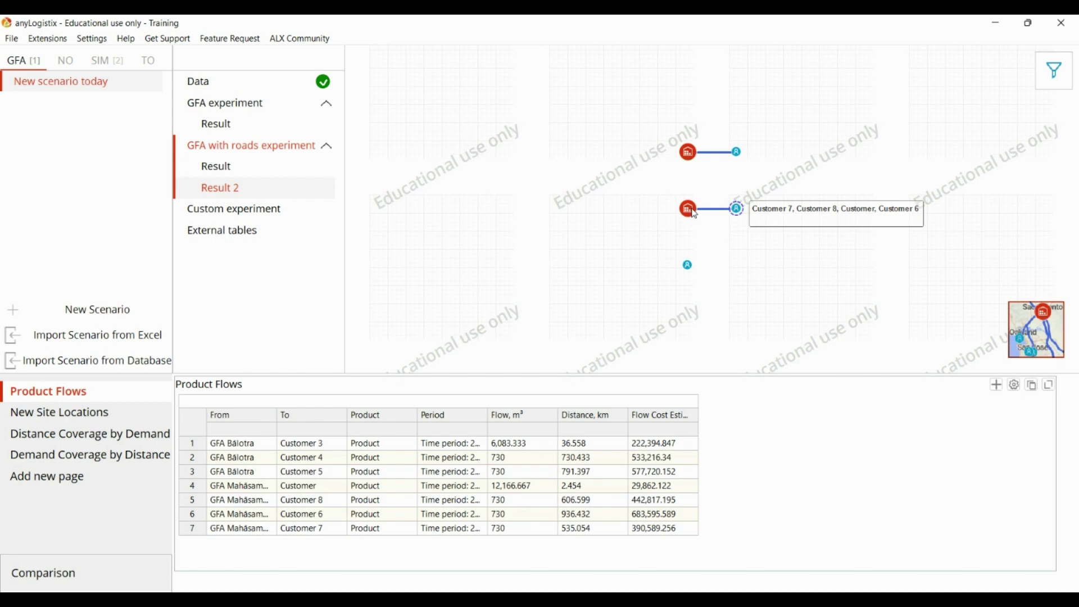
{"action": "mouse_move", "coordinate": [690, 269]}
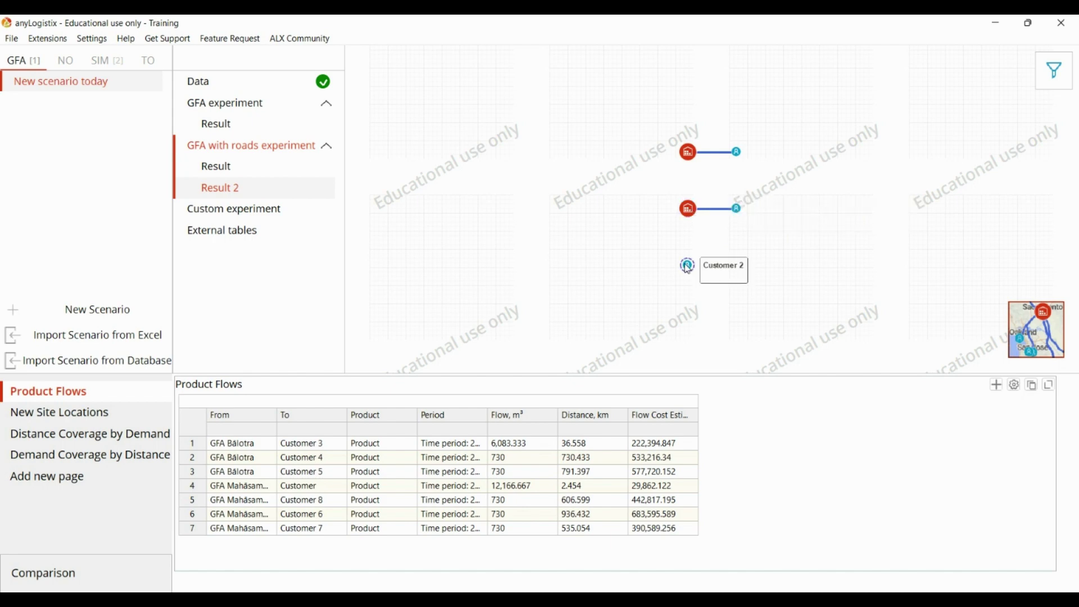
{"action": "left_click", "coordinate": [227, 92]}
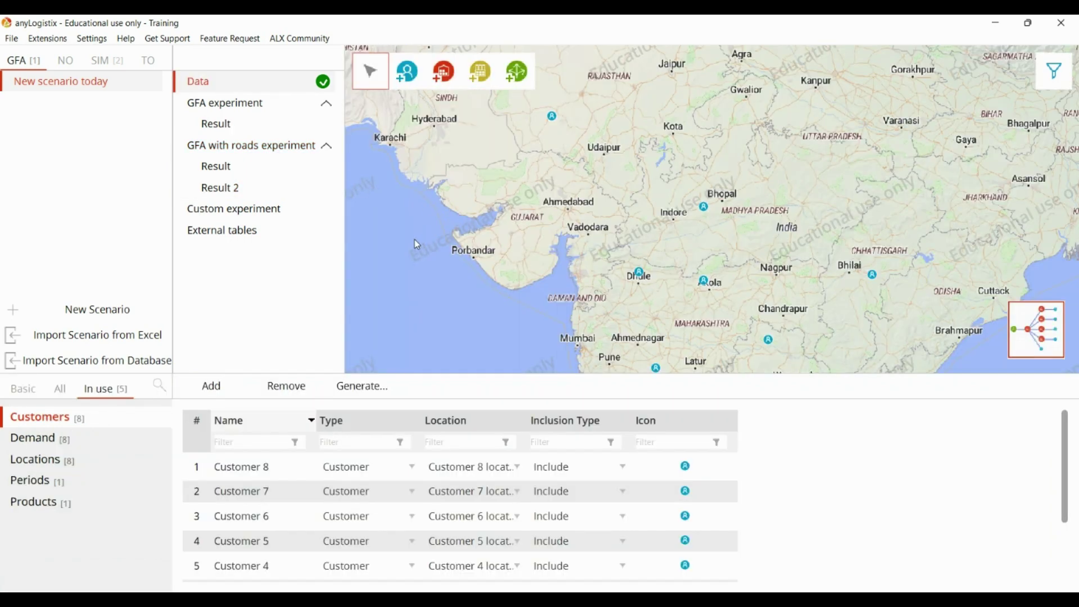
Review the GFA experiment's result in the schematic and map views.
{"action": "scroll", "coordinate": [500, 238], "scroll_direction": "down", "scroll_amount": 1}
{"action": "left_click", "coordinate": [247, 110]}
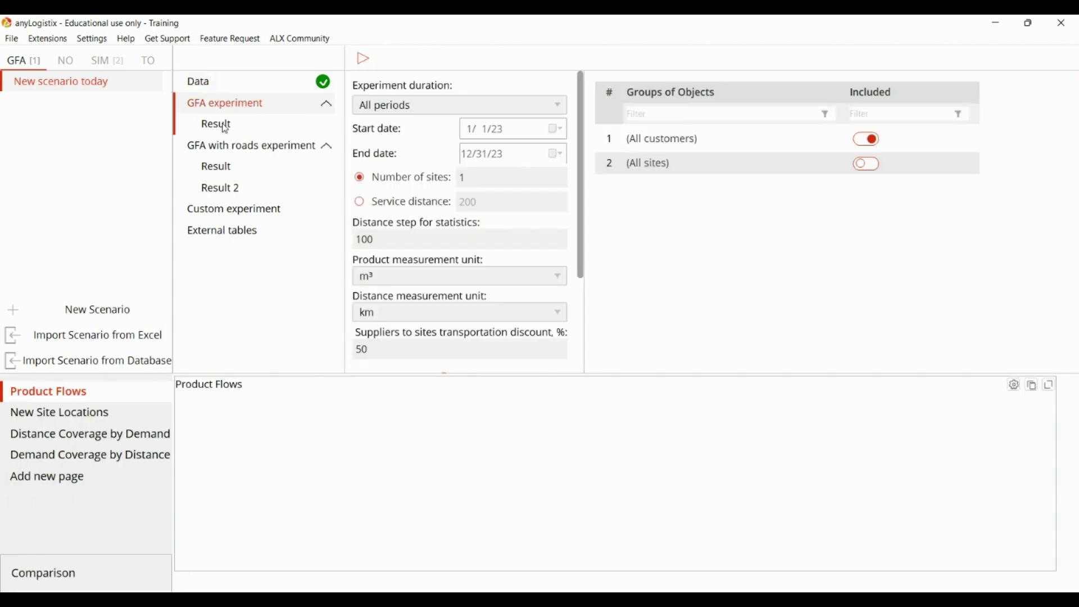
{"action": "left_click", "coordinate": [226, 125]}
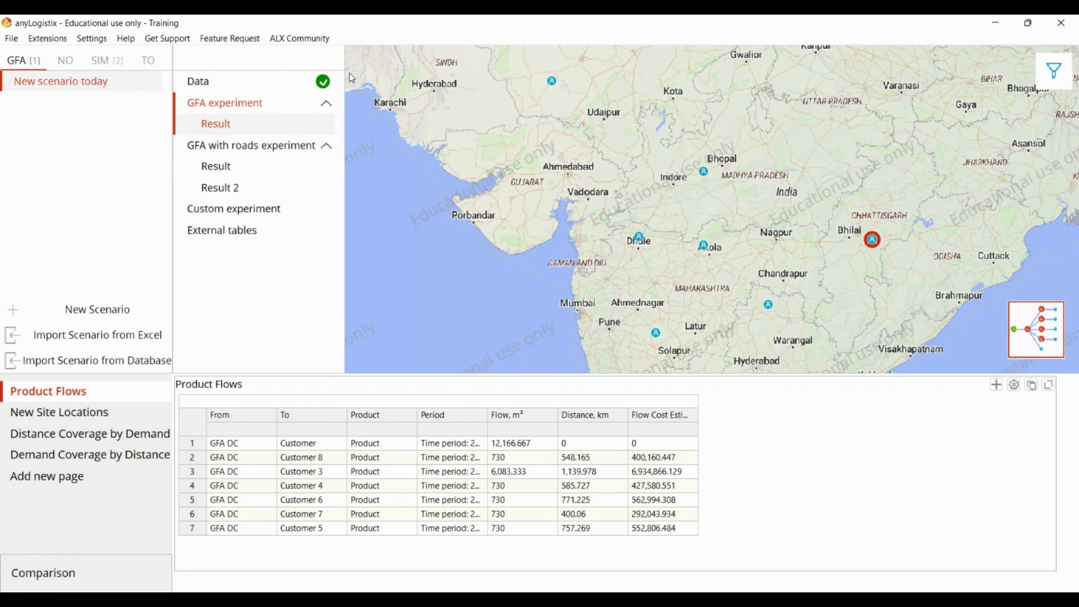
{"action": "left_click", "coordinate": [1014, 330]}
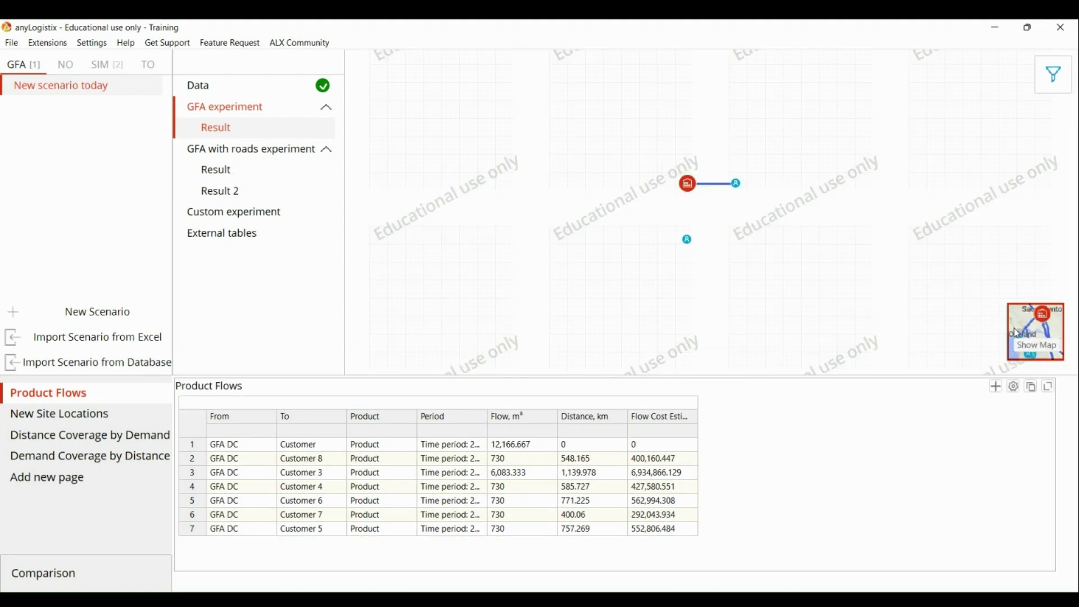
{"action": "left_click", "coordinate": [1017, 330]}
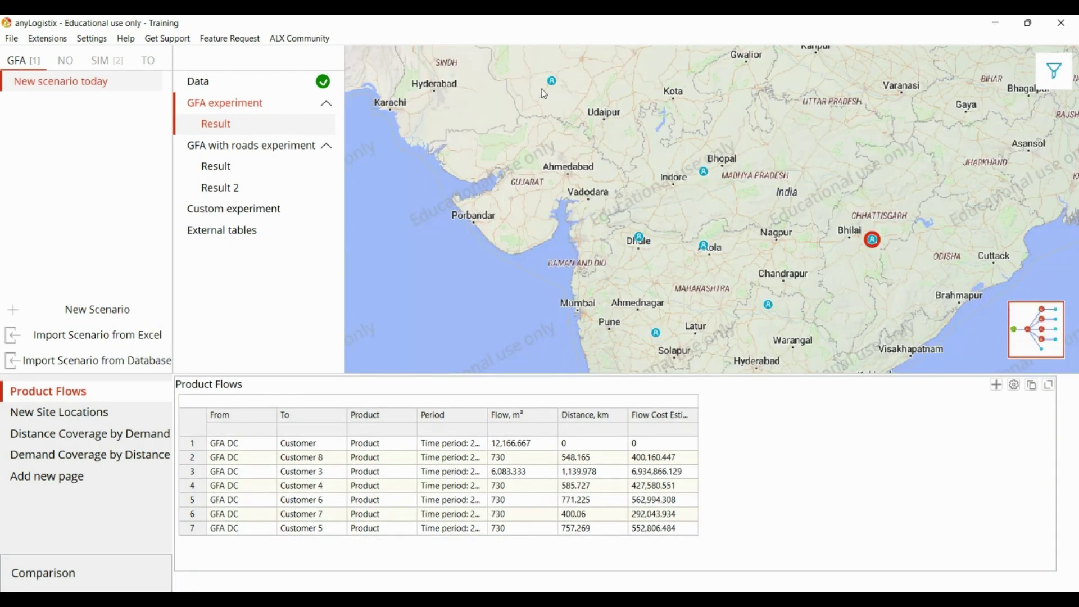
Move Customer 3 from Sindh to central India, between Bhopal and Nagpur.
{"action": "mouse_move", "coordinate": [553, 88]}
{"action": "left_mouse_down"}
{"action": "mouse_move", "coordinate": [759, 172]}
{"action": "mouse_move", "coordinate": [619, 145]}
{"action": "mouse_move", "coordinate": [600, 126]}
{"action": "mouse_move", "coordinate": [787, 163]}
{"action": "mouse_move", "coordinate": [567, 120]}
{"action": "mouse_move", "coordinate": [535, 153]}
{"action": "mouse_move", "coordinate": [556, 120]}
{"action": "mouse_move", "coordinate": [710, 244]}
{"action": "left_mouse_up"}
{"action": "left_click", "coordinate": [253, 86]}
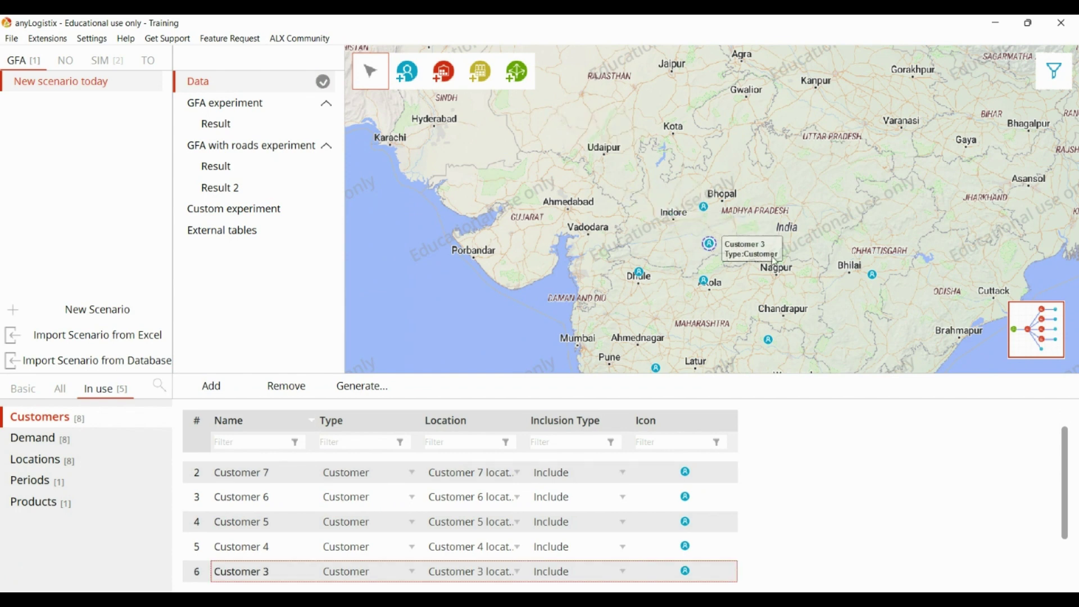
{"action": "left_click", "coordinate": [1031, 323]}
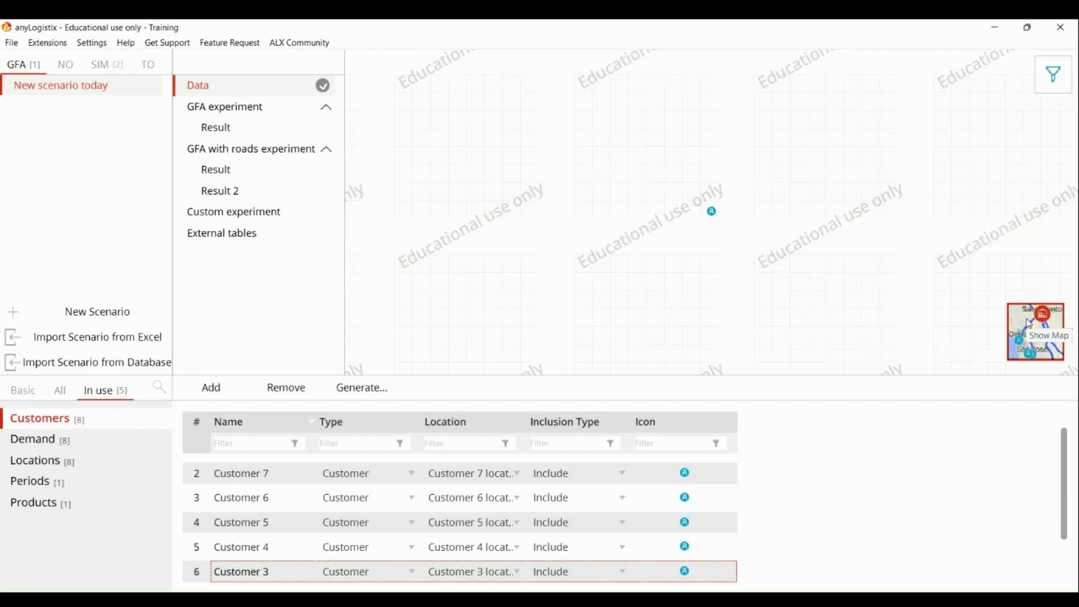
{"action": "left_click", "coordinate": [1031, 324]}
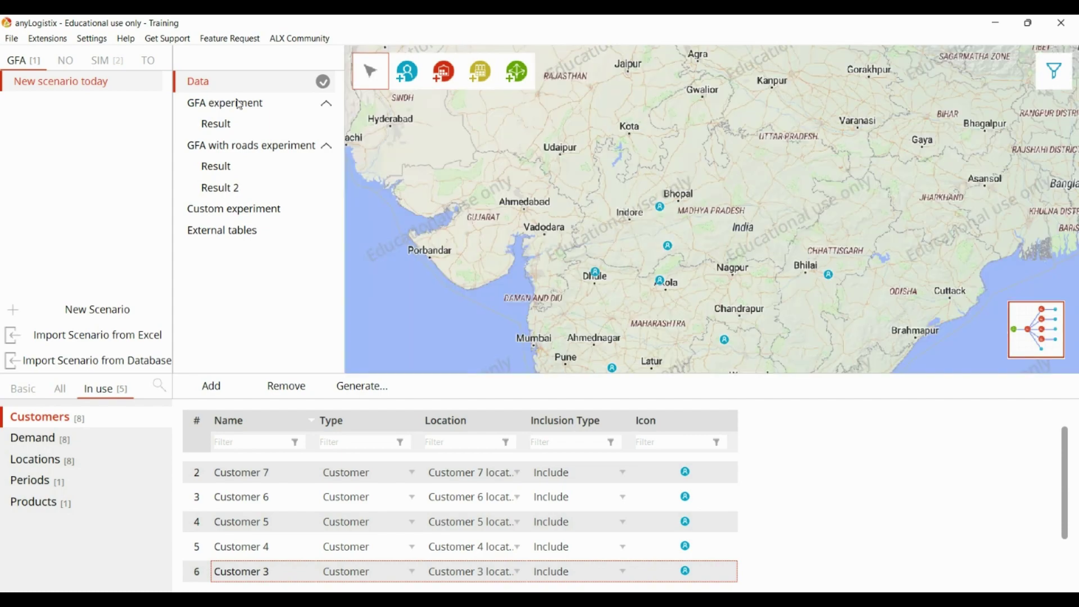
{"action": "left_click", "coordinate": [240, 105]}
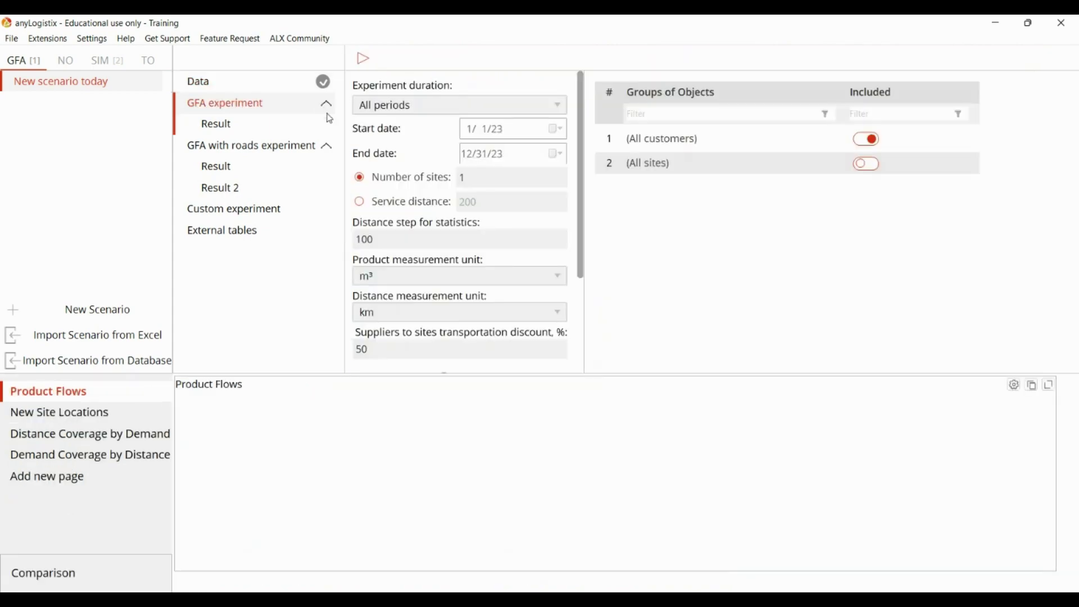
Rerun GFA and check Result 2's flows, with Customer 3 at 6,083.333 m³.
{"action": "left_click", "coordinate": [363, 63]}
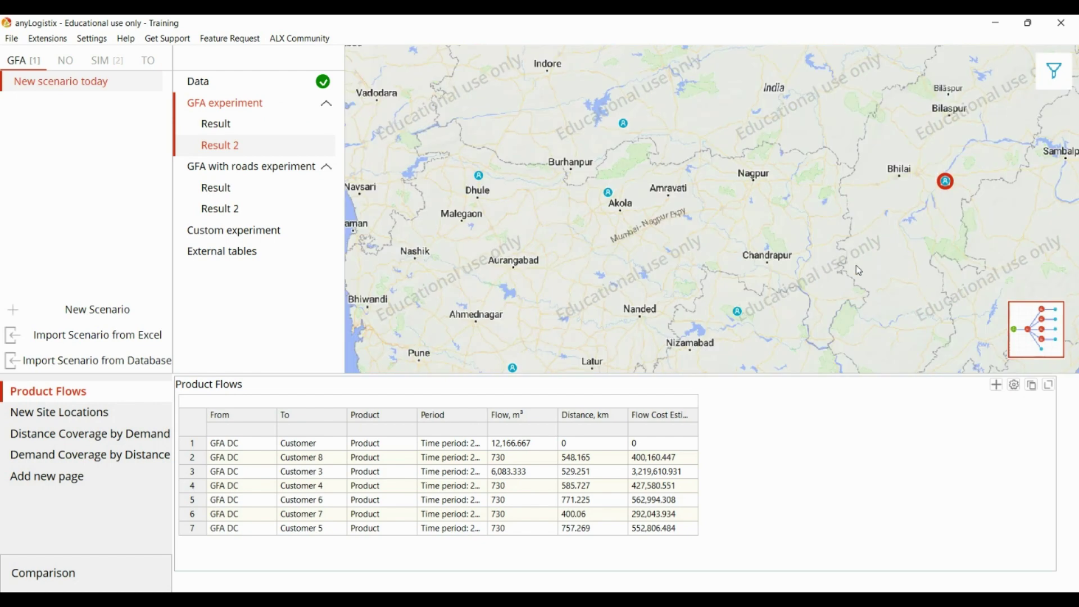
{"action": "scroll", "coordinate": [856, 265], "scroll_direction": "down", "scroll_amount": 1}
{"action": "left_click", "coordinate": [1034, 332]}
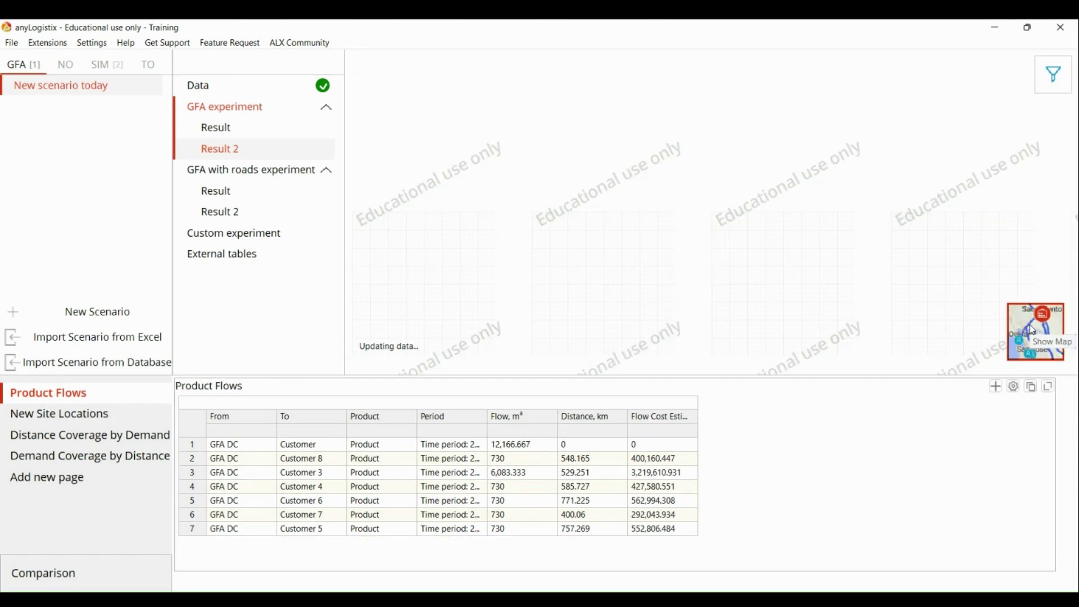
{"action": "mouse_move", "coordinate": [687, 237]}
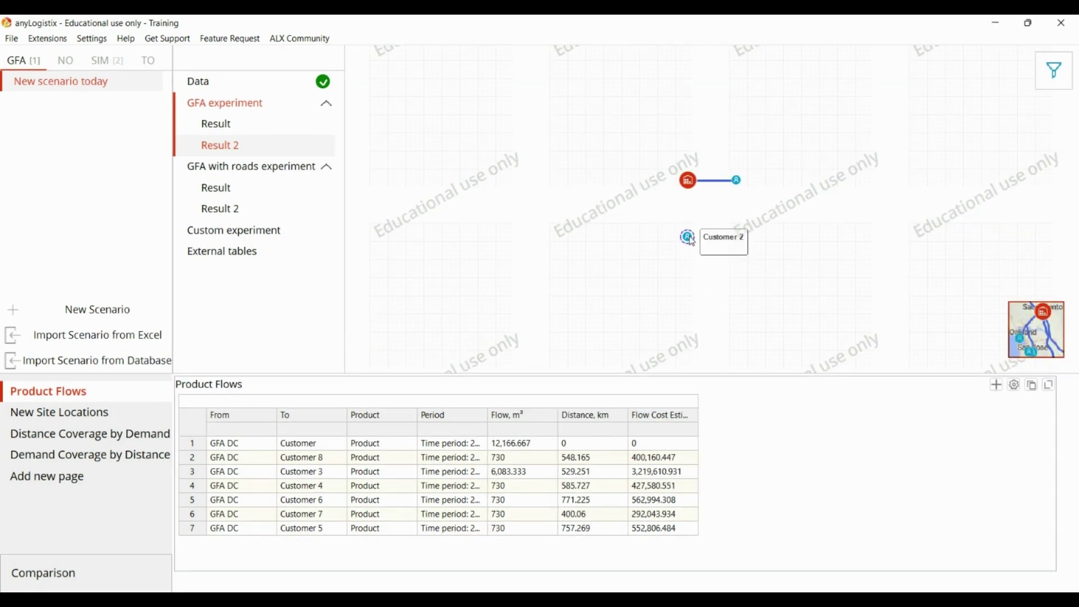
{"action": "mouse_move", "coordinate": [688, 182]}
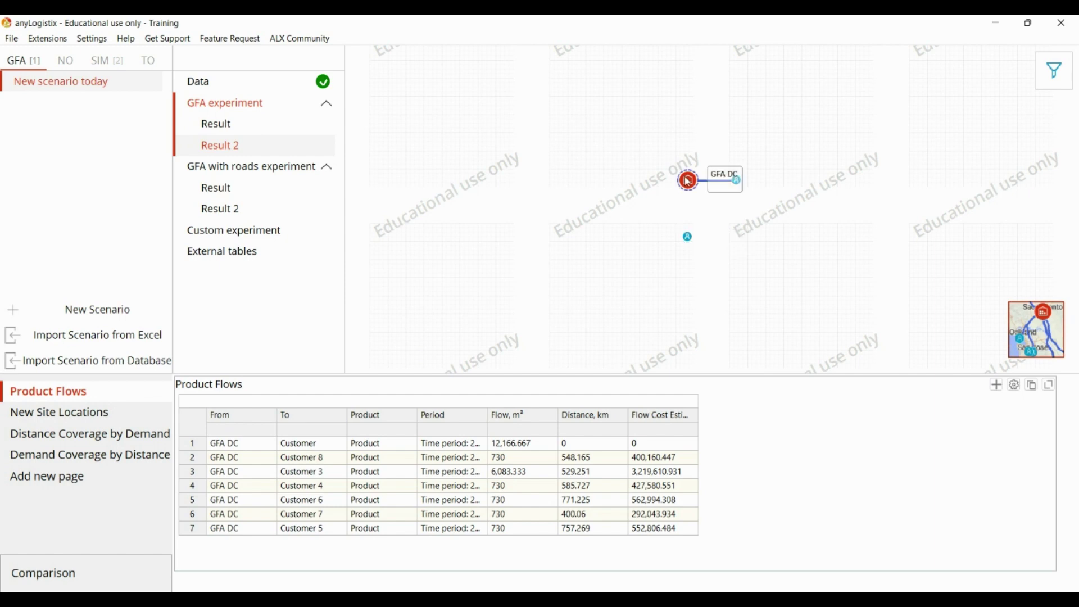
{"action": "mouse_move", "coordinate": [737, 181]}
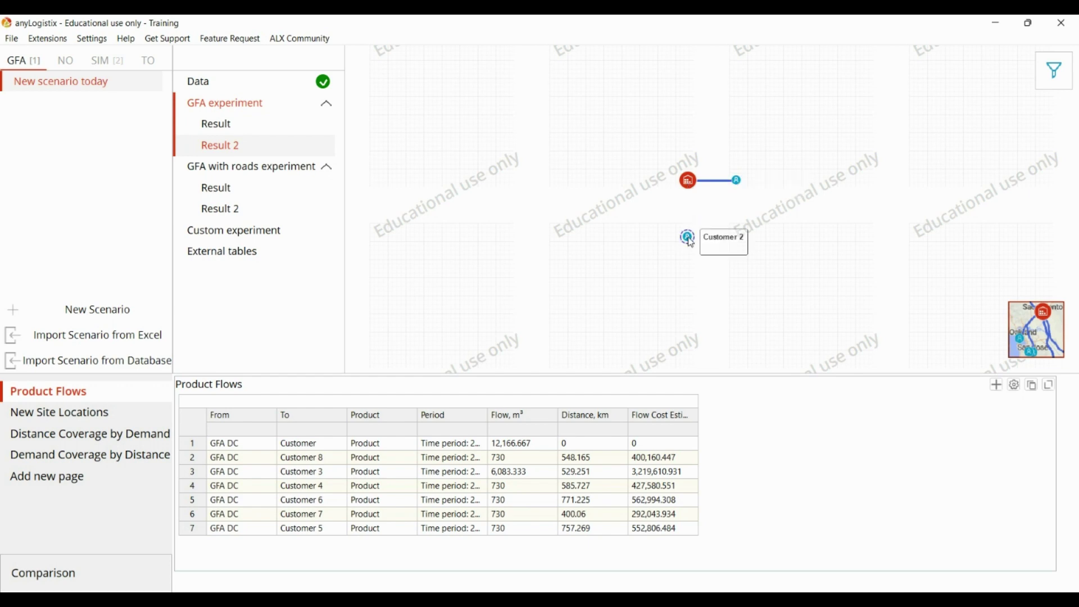
{"action": "left_click", "coordinate": [222, 81]}
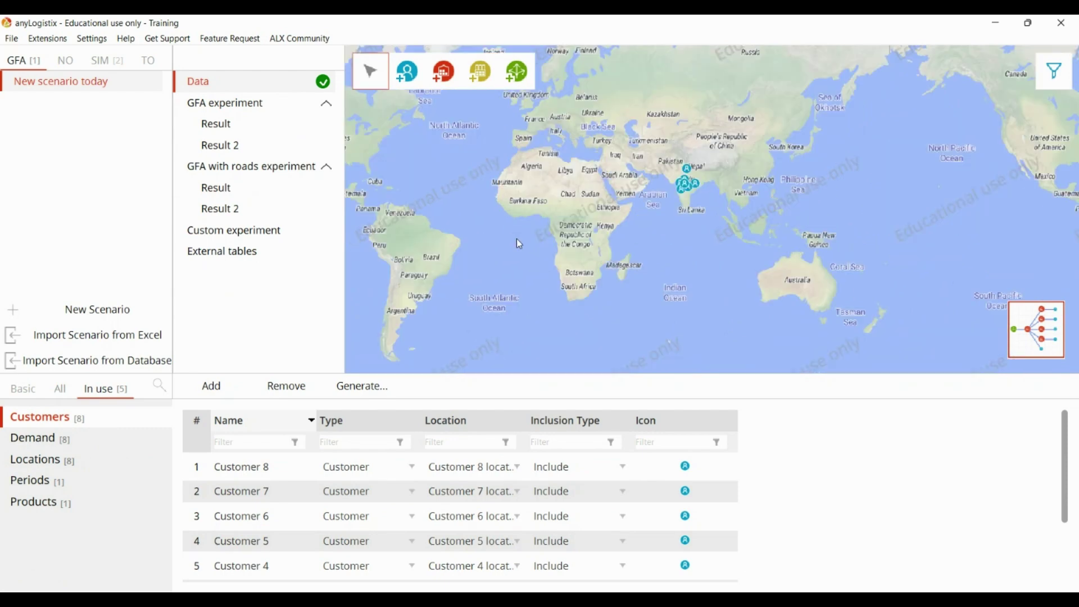
Drag Customer 2's map marker from northern India south into central India.
{"action": "scroll", "coordinate": [258, 497], "scroll_direction": "down", "scroll_amount": 2}
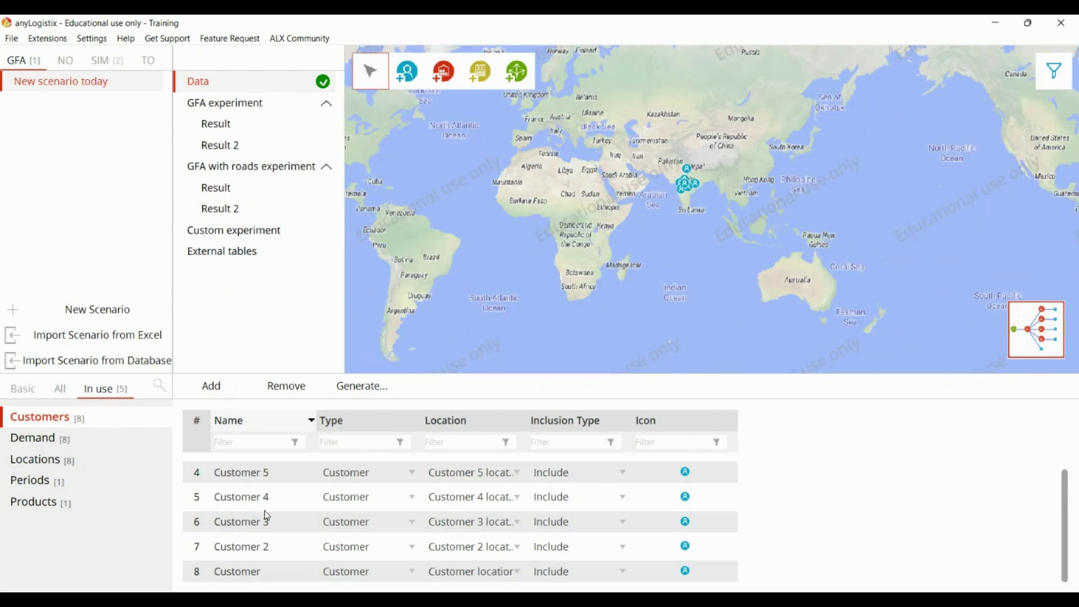
{"action": "left_click", "coordinate": [258, 548]}
{"action": "scroll", "coordinate": [682, 202], "scroll_direction": "up", "scroll_amount": 3}
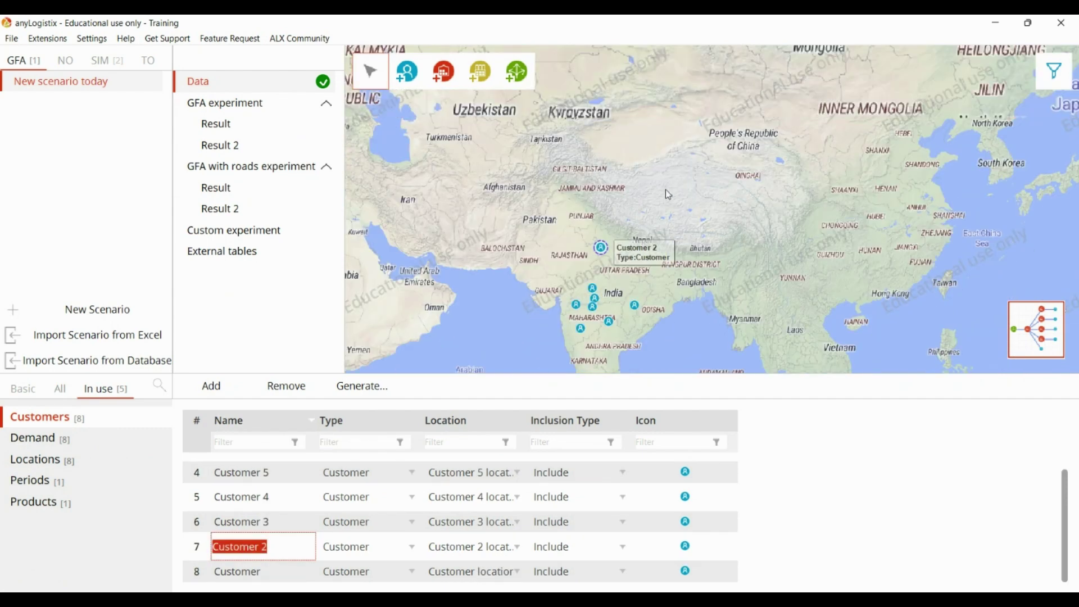
{"action": "scroll", "coordinate": [589, 283], "scroll_direction": "up", "scroll_amount": 1}
{"action": "left_click_drag", "start_coordinate": [589, 283], "coordinate": [623, 202]}
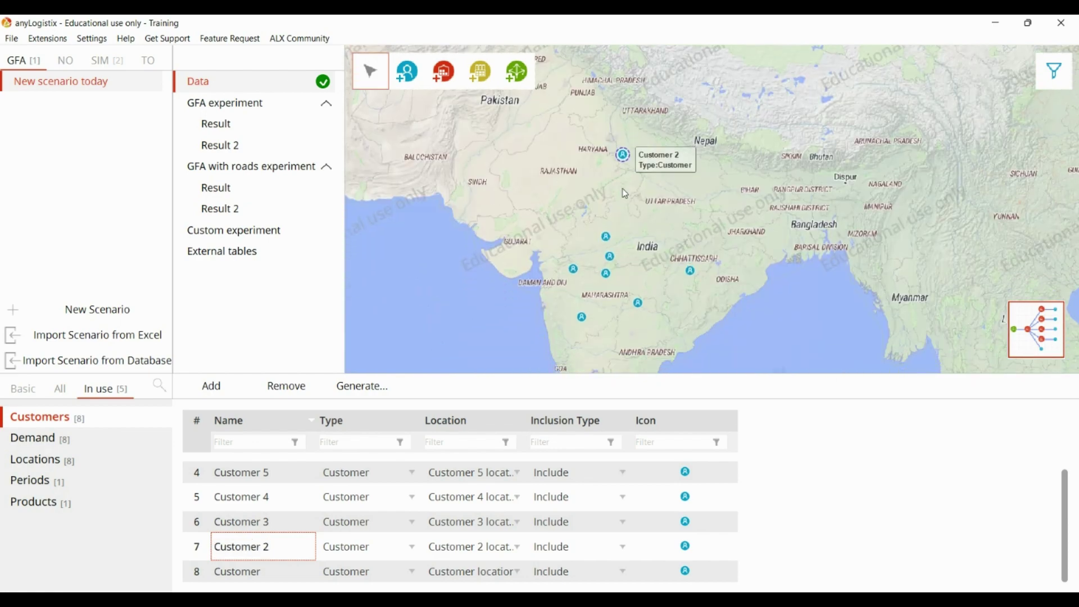
{"action": "left_click", "coordinate": [625, 159]}
{"action": "left_click_drag", "start_coordinate": [628, 163], "coordinate": [636, 240]}
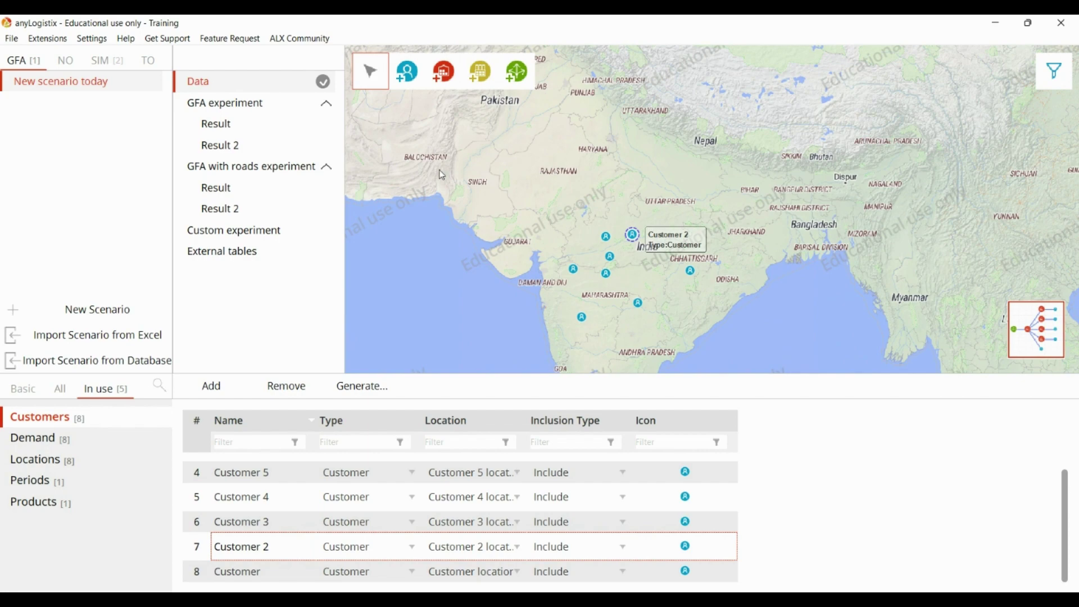
{"action": "left_click", "coordinate": [260, 106]}
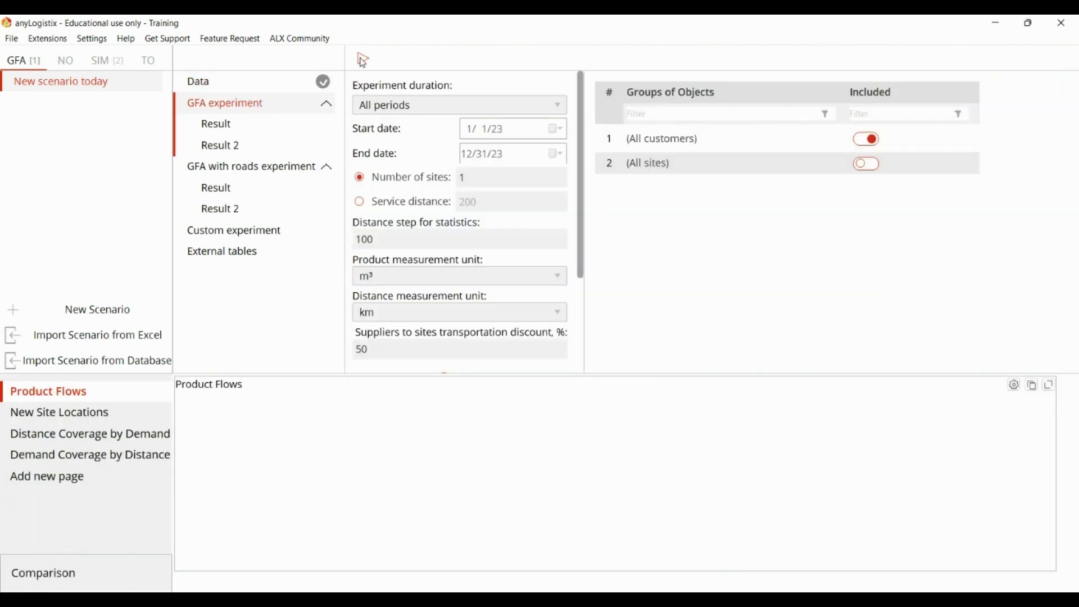
Run GFA to get Result 3 and view its flow schematic.
{"action": "left_click", "coordinate": [363, 60]}
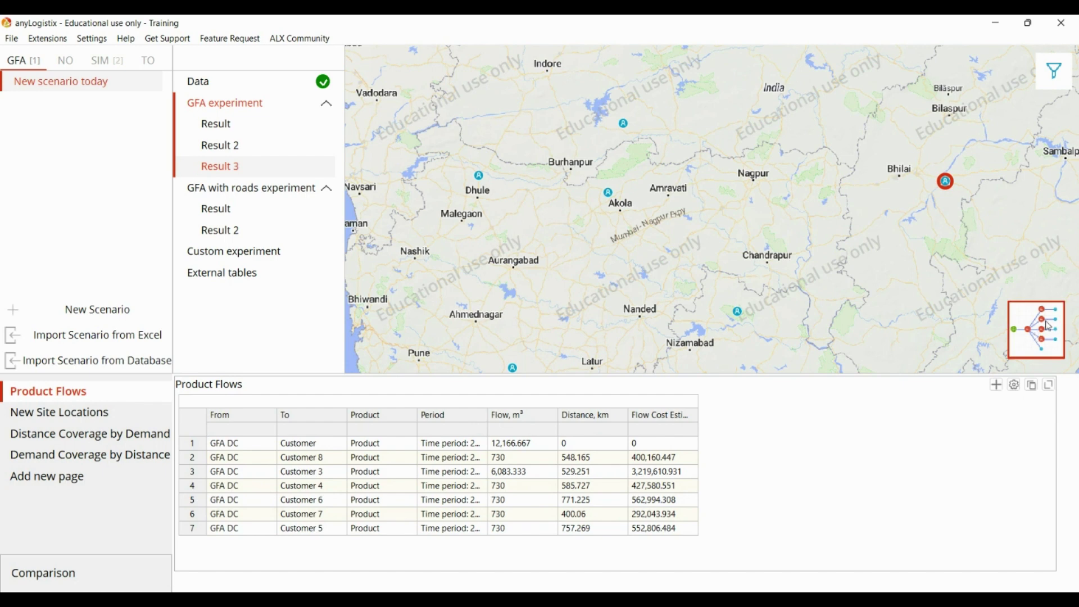
{"action": "left_click", "coordinate": [1047, 328]}
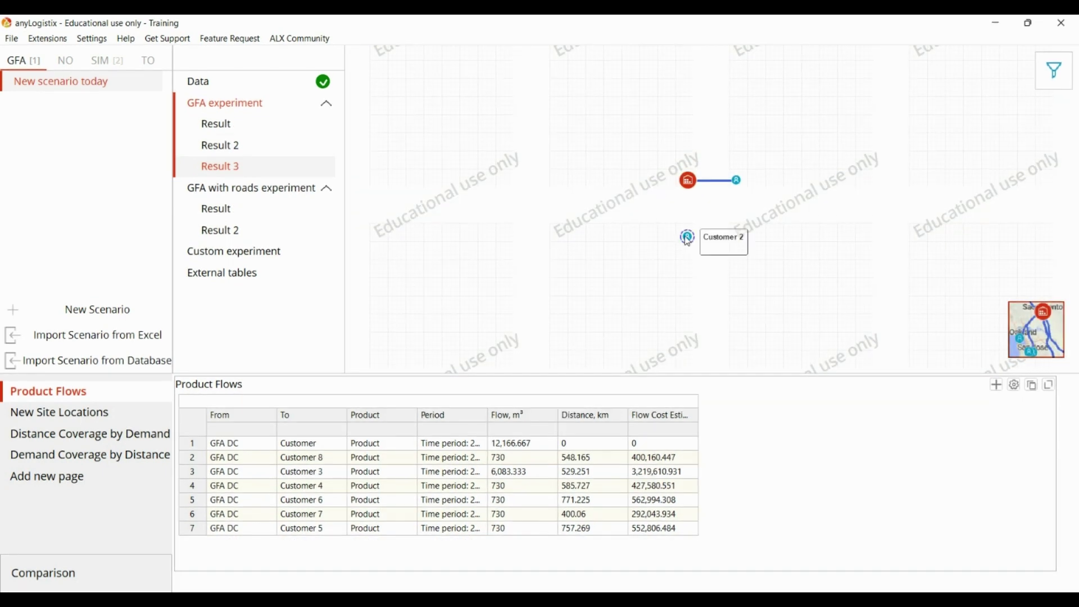
{"action": "left_click", "coordinate": [209, 89]}
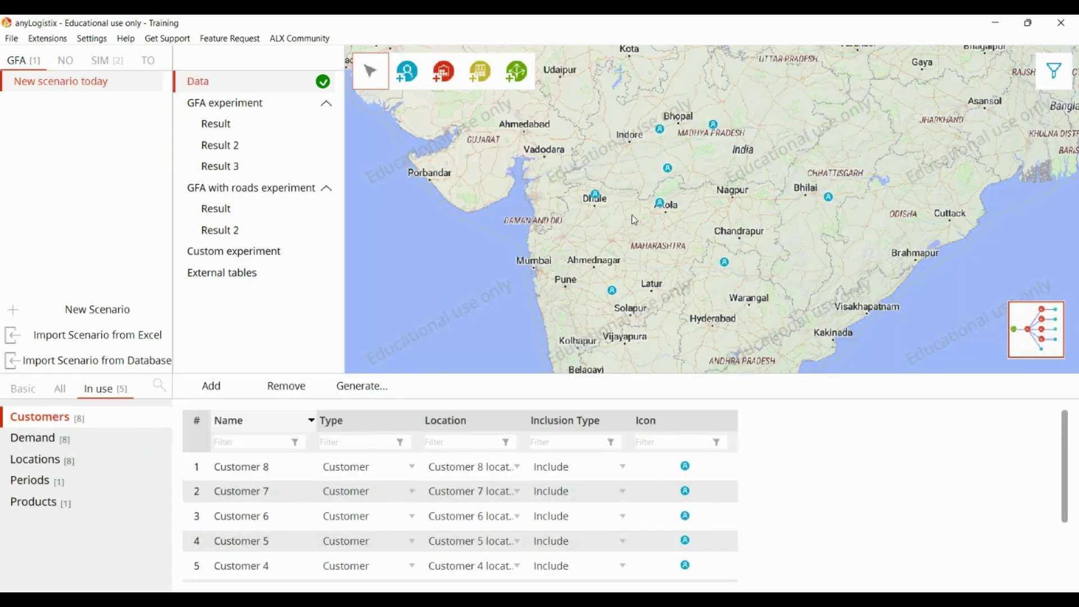
Shift Customer 2 from near Bhopal toward Nagpur and rerun GFA for Result 4.
{"action": "scroll", "coordinate": [635, 207], "scroll_direction": "down", "scroll_amount": 2}
{"action": "scroll", "coordinate": [653, 221], "scroll_direction": "up", "scroll_amount": 2}
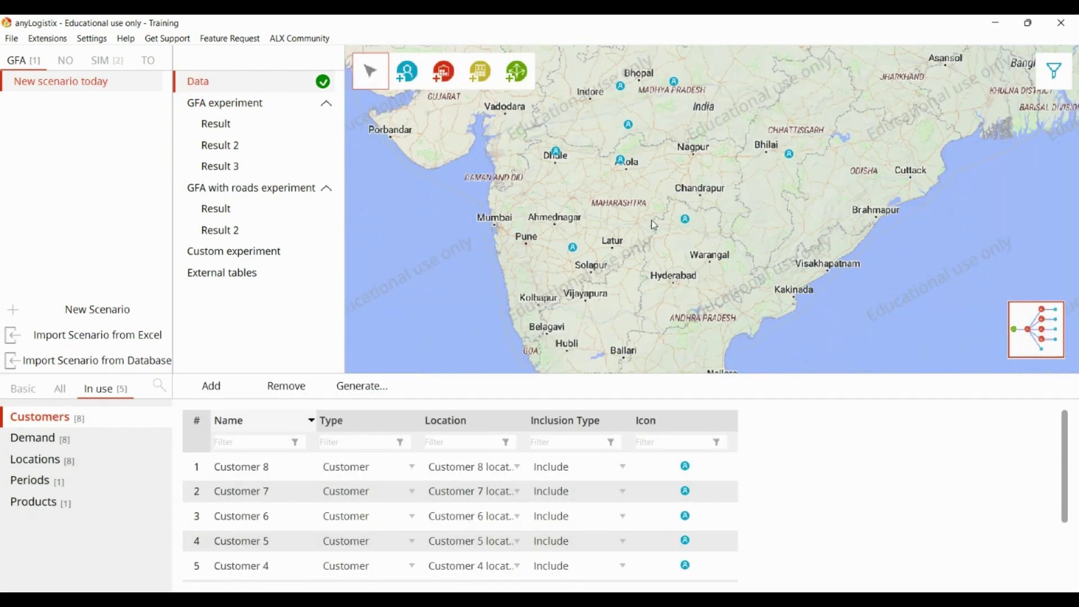
{"action": "left_click_drag", "start_coordinate": [675, 83], "coordinate": [665, 132]}
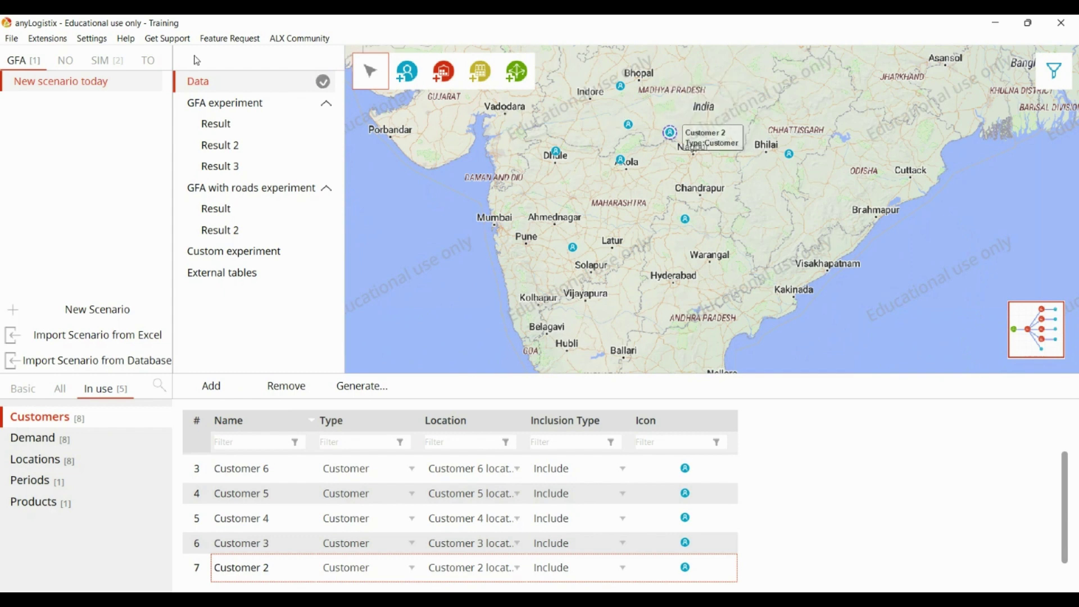
{"action": "left_click", "coordinate": [220, 104]}
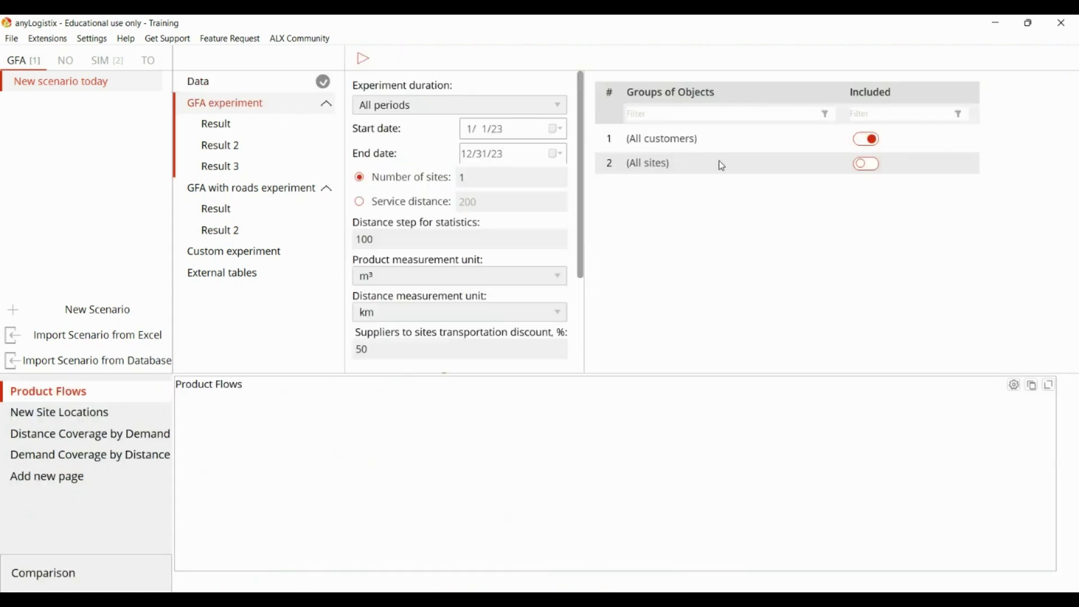
{"action": "left_click", "coordinate": [363, 59]}
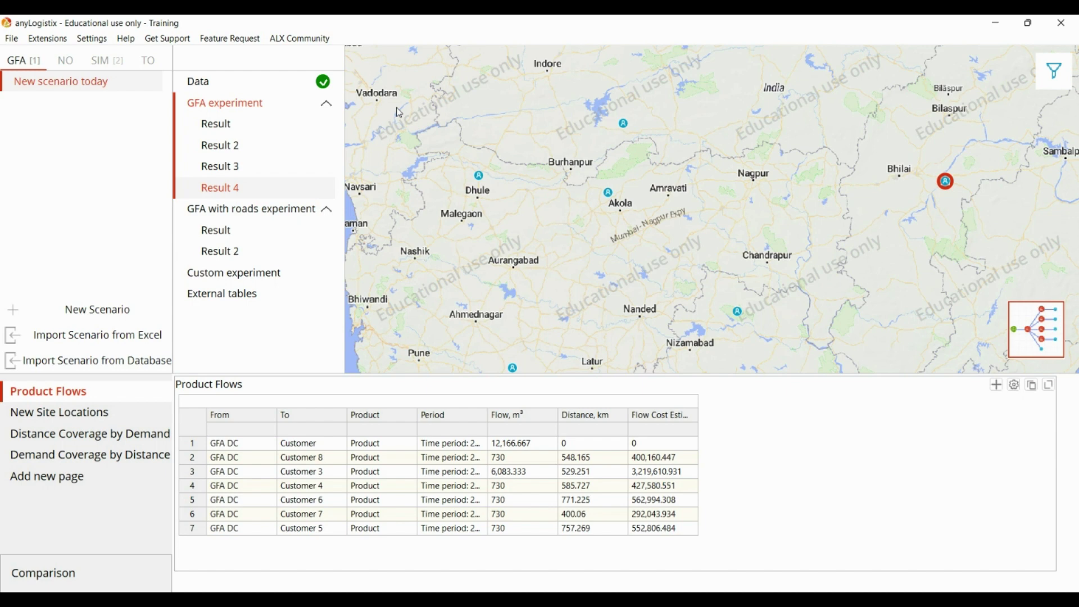
Run GFA with roads for Result 3, placing GFA Khandwa and GFA Mahasamund.
{"action": "left_click", "coordinate": [298, 218]}
{"action": "left_click", "coordinate": [363, 61]}
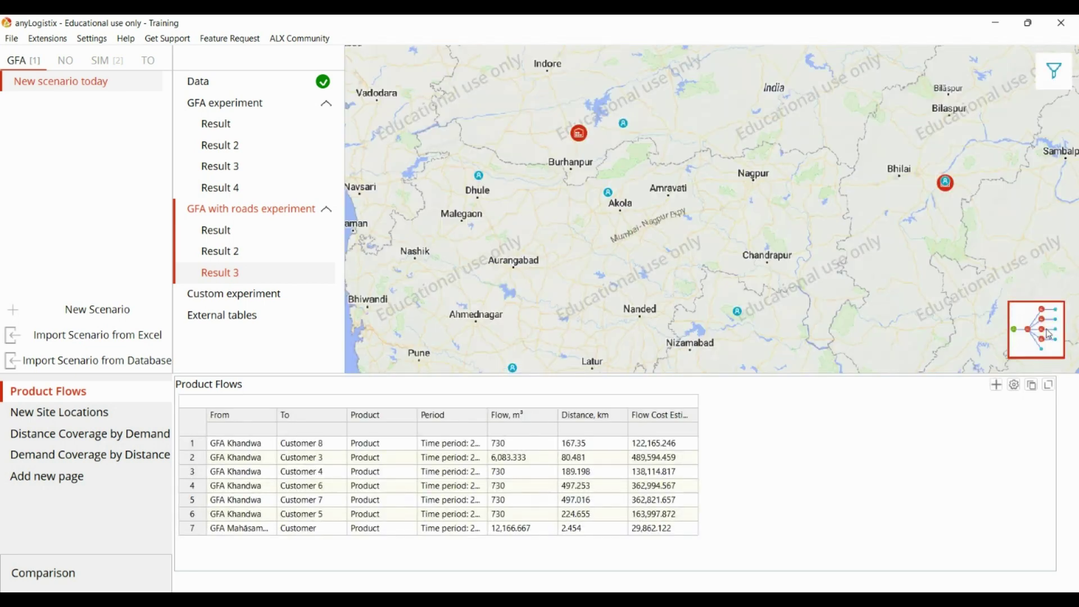
{"action": "left_click", "coordinate": [1049, 335]}
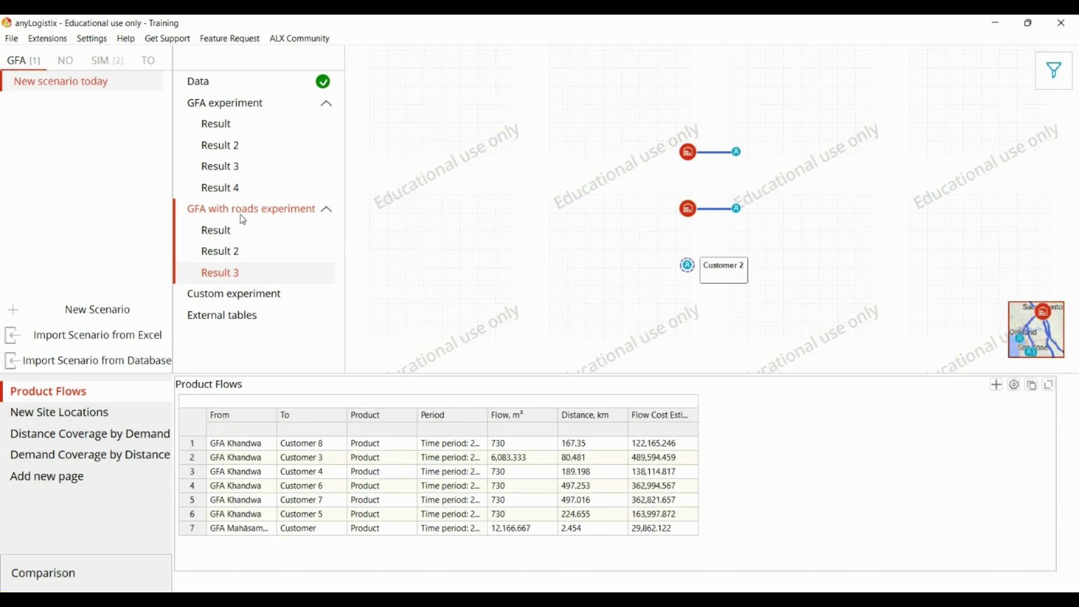
{"action": "left_click", "coordinate": [228, 80]}
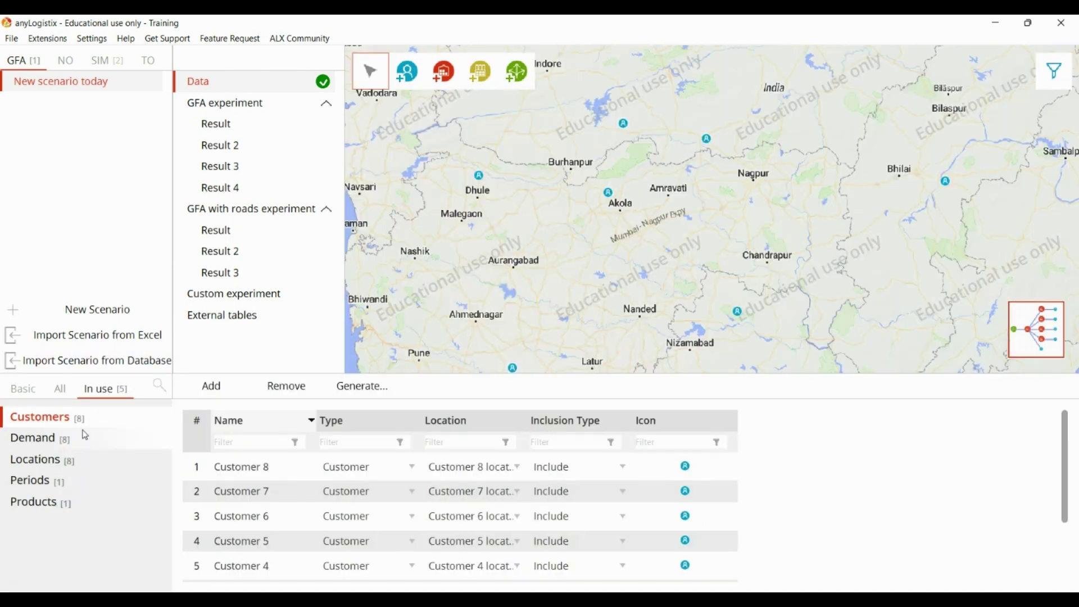
Assign demand row 2 to Customer 2 in the Demand table.
{"action": "left_click", "coordinate": [85, 436]}
{"action": "scroll", "coordinate": [292, 510], "scroll_direction": "down", "scroll_amount": 2}
{"action": "scroll", "coordinate": [292, 510], "scroll_direction": "up", "scroll_amount": 2}
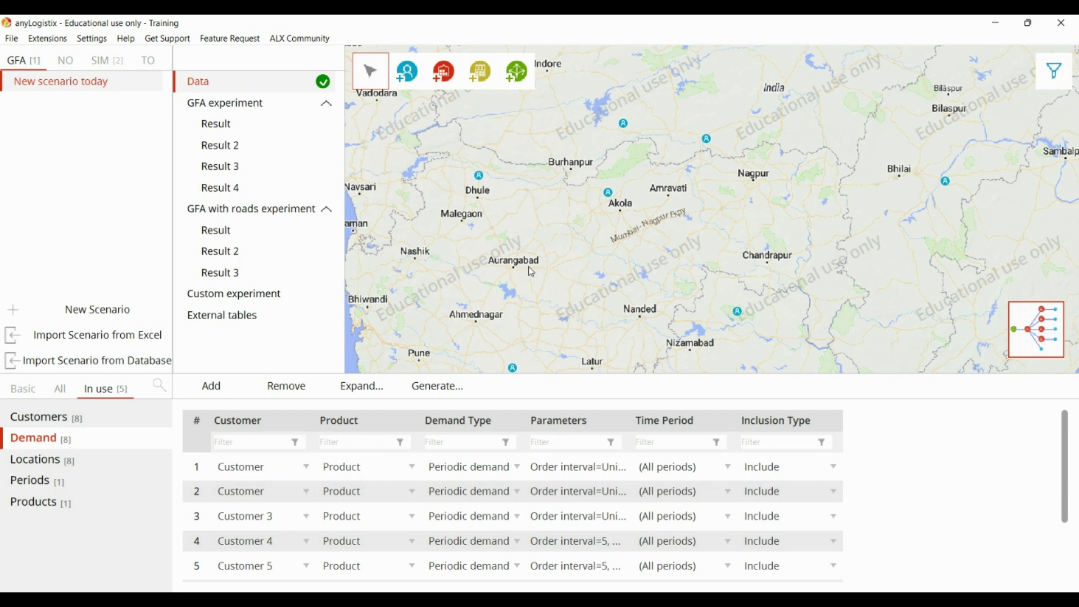
{"action": "left_click", "coordinate": [305, 492]}
{"action": "left_click", "coordinate": [276, 349]}
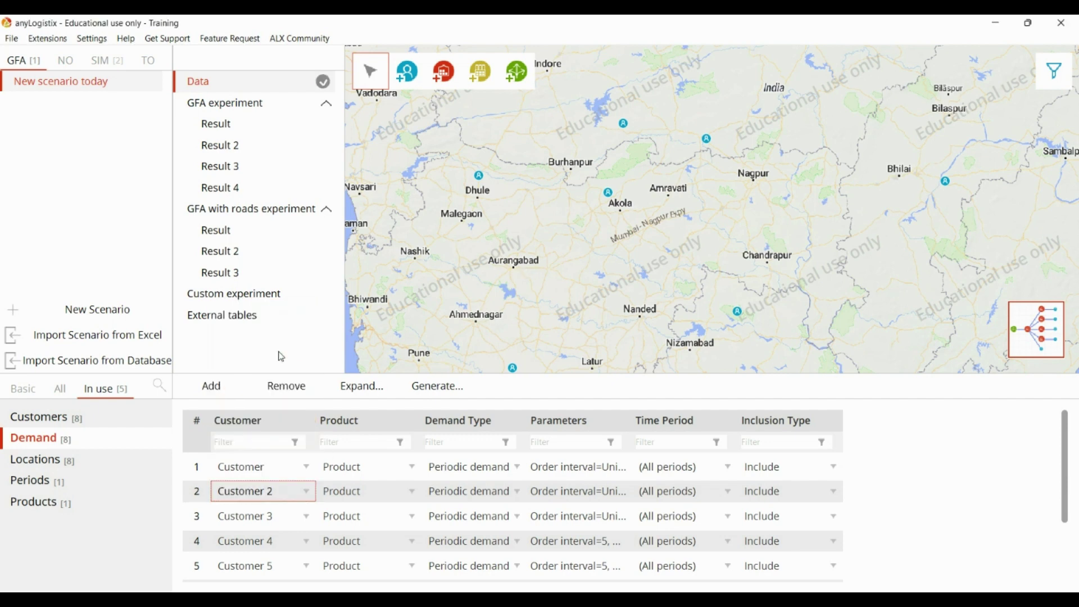
Rerun GFA for Result 5 and inspect its DC node in the flow schematic.
{"action": "left_click", "coordinate": [250, 104]}
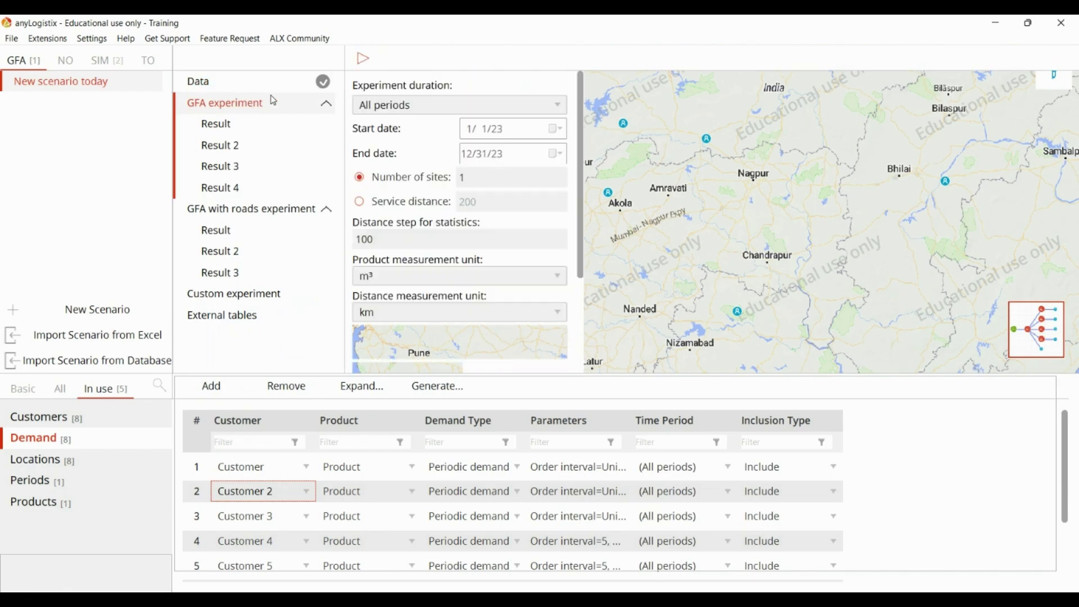
{"action": "left_click", "coordinate": [363, 62]}
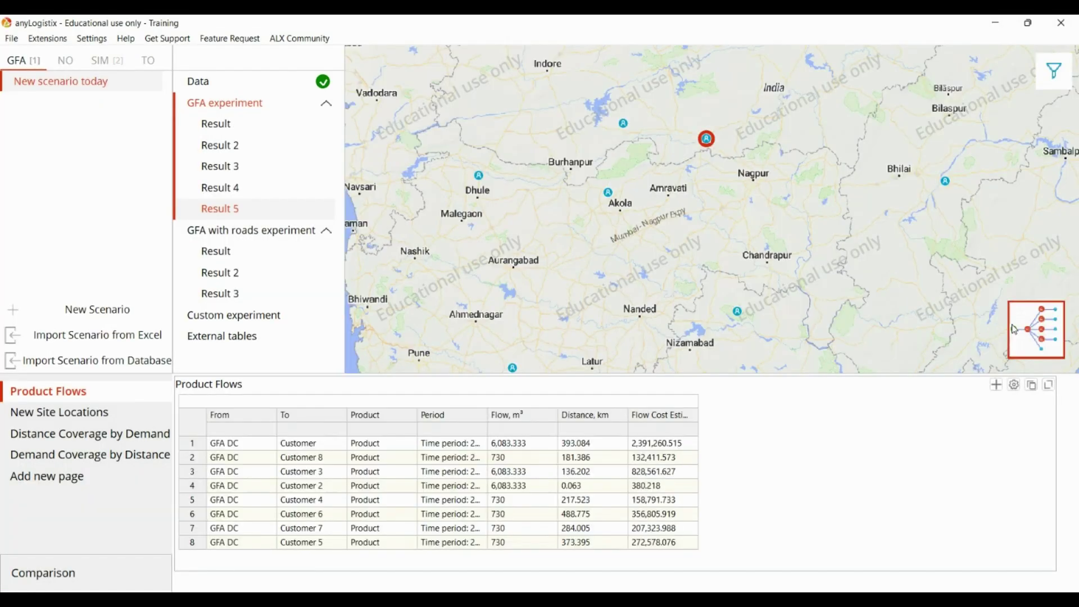
{"action": "left_click", "coordinate": [1036, 333]}
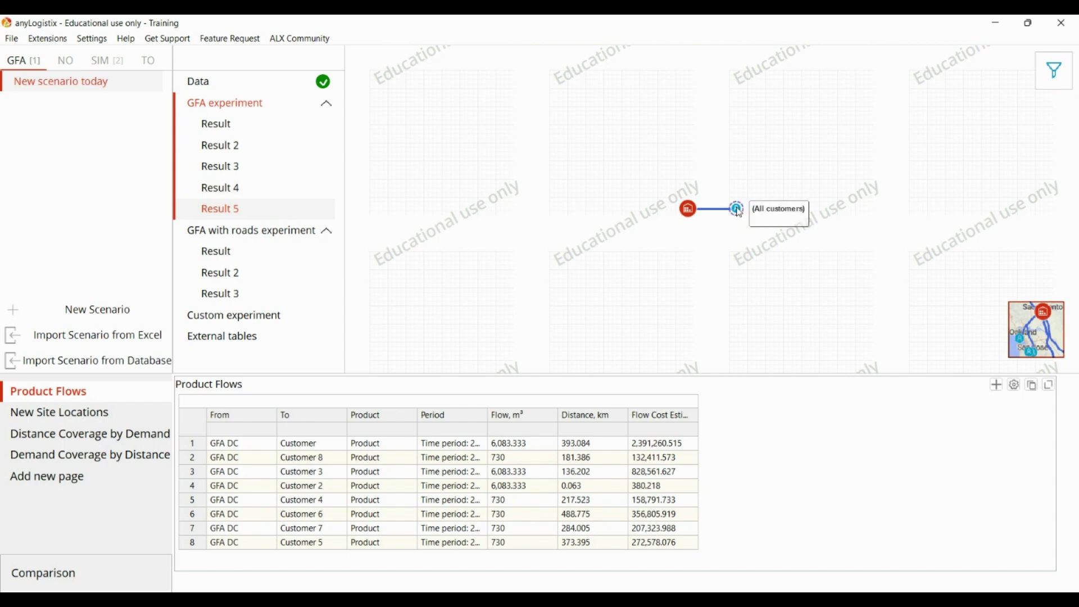
{"action": "left_click", "coordinate": [689, 210]}
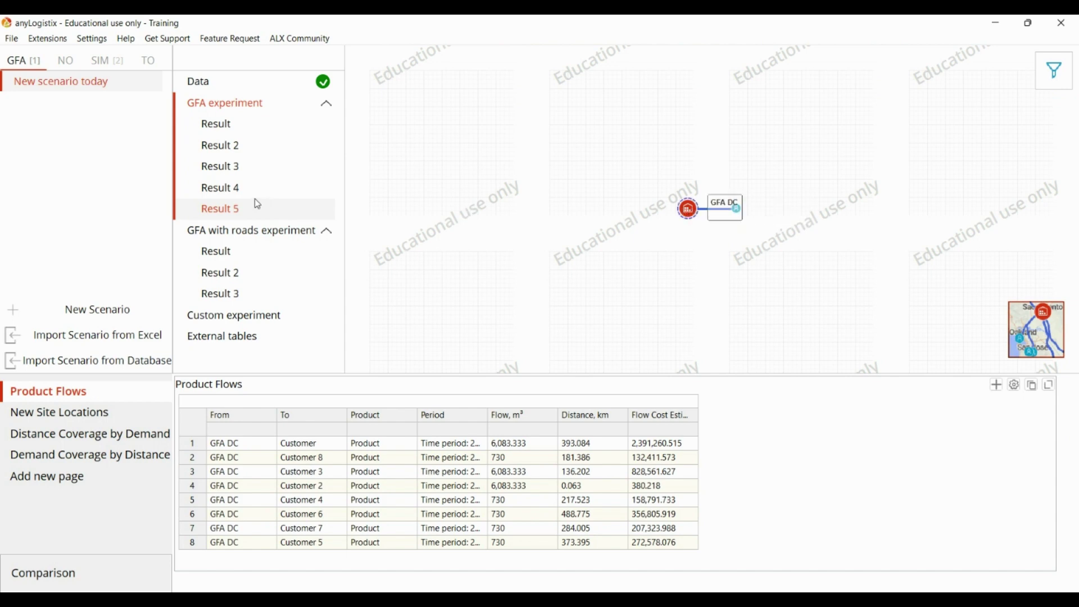
{"action": "left_click", "coordinate": [250, 233]}
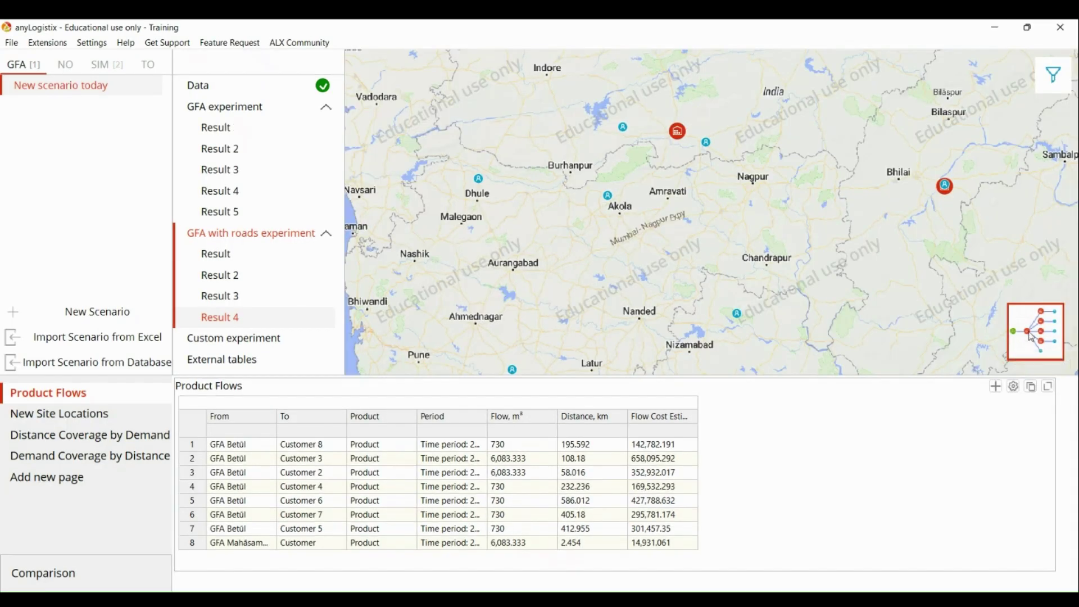
Review roads Result 4 and create 'New scenario today GFA Result' from it.
{"action": "left_click", "coordinate": [1032, 338]}
{"action": "mouse_move", "coordinate": [738, 187]}
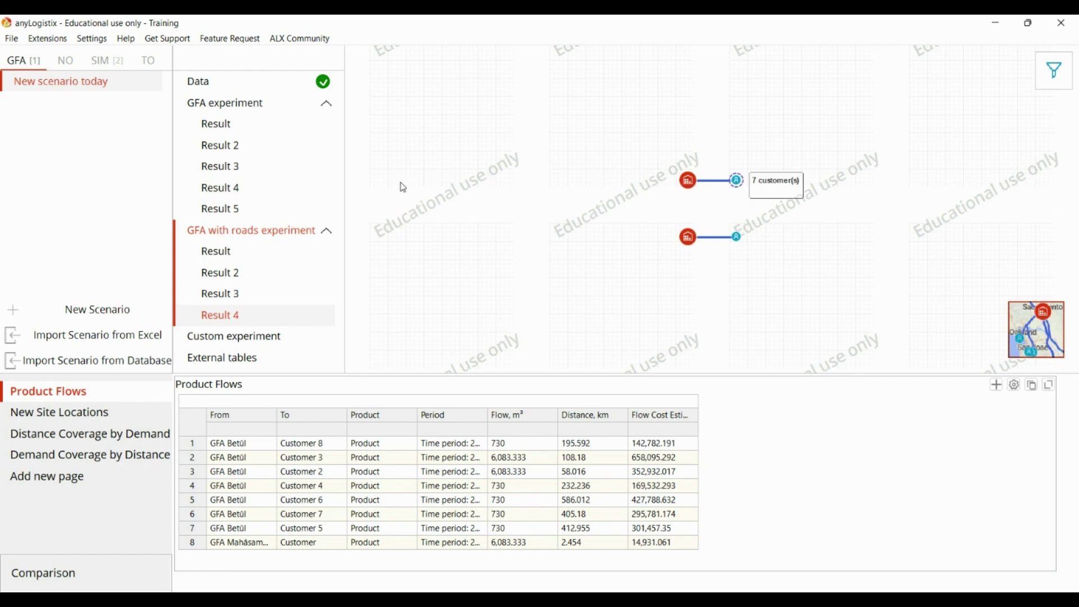
{"action": "left_click", "coordinate": [739, 239]}
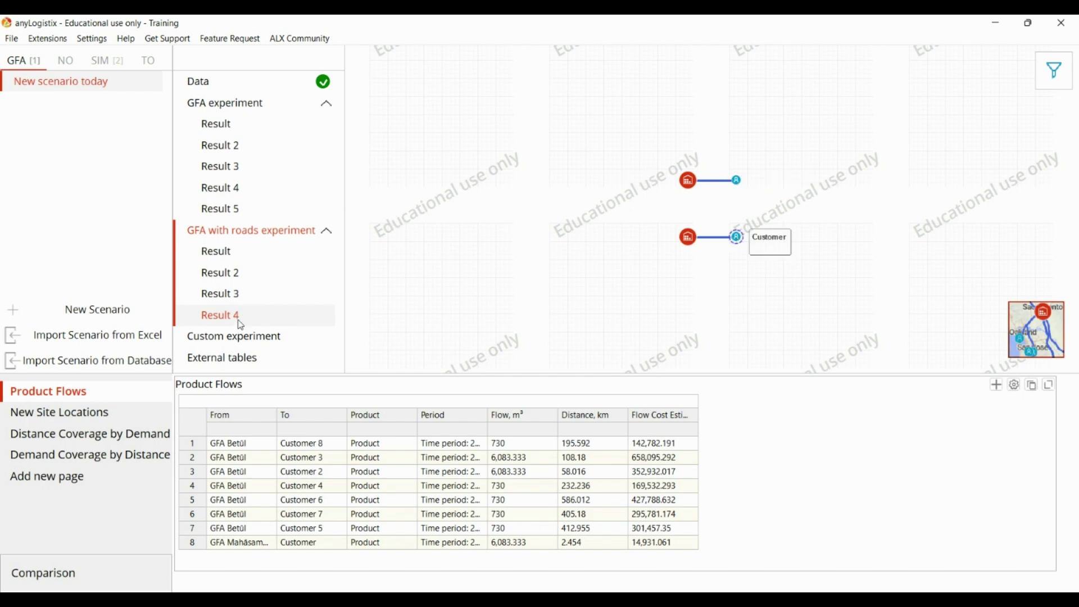
{"action": "left_click", "coordinate": [1049, 338]}
{"action": "scroll", "coordinate": [812, 228], "scroll_direction": "down", "scroll_amount": 1}
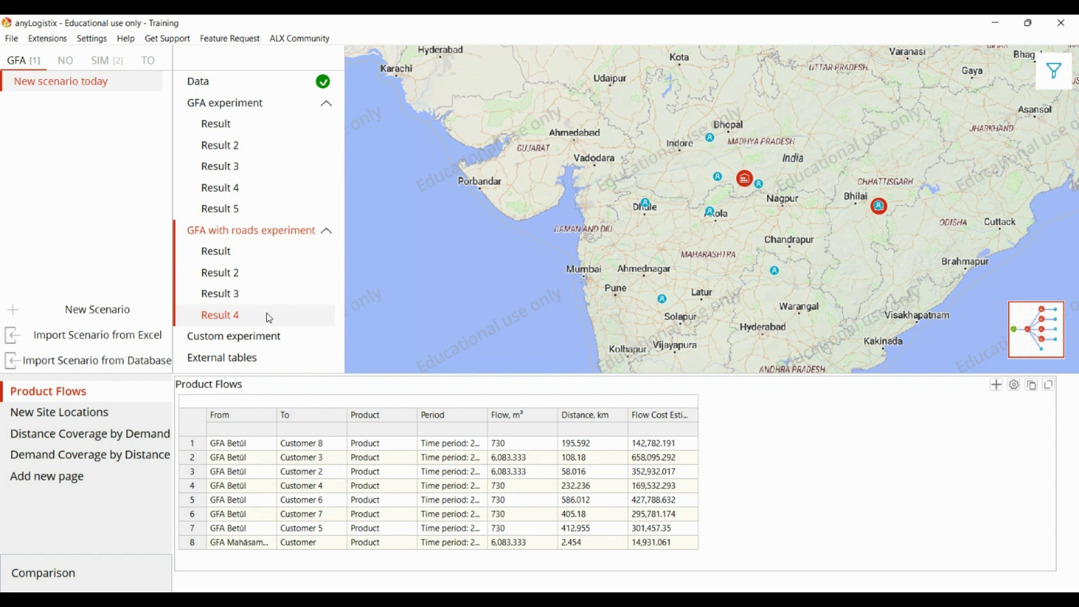
{"action": "double_click", "coordinate": [295, 319]}
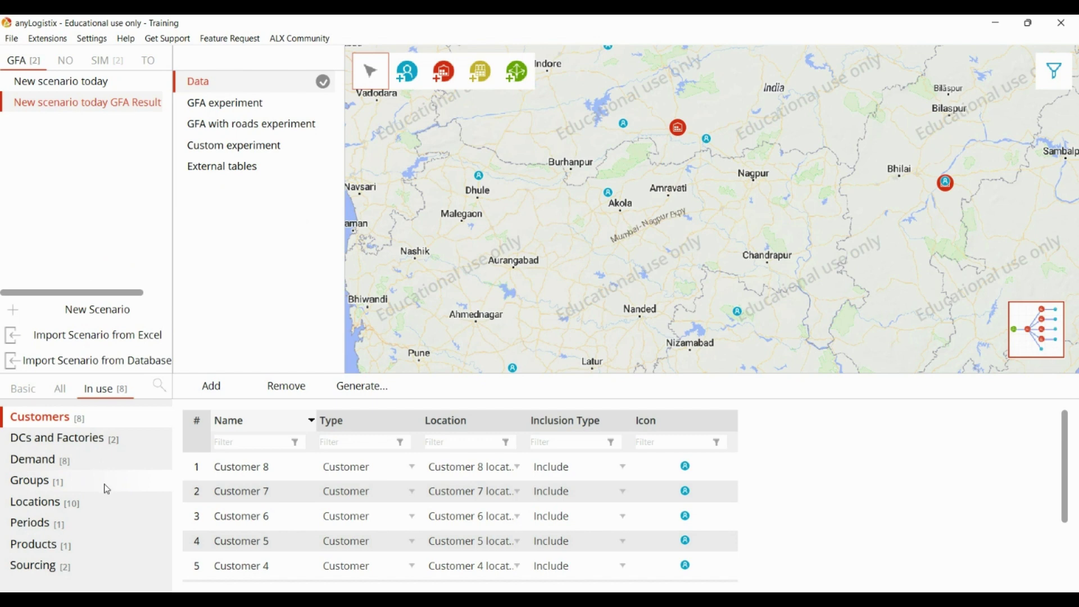
Switch GFA's Included set from (All customers) to (All sites) and run it.
{"action": "left_click", "coordinate": [214, 108]}
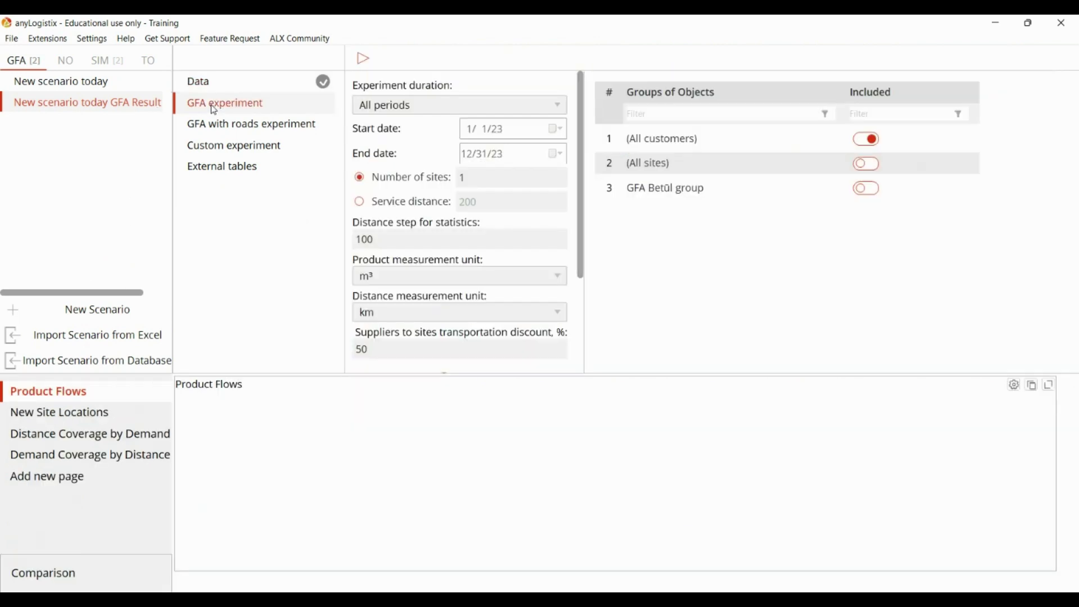
{"action": "left_click", "coordinate": [864, 147]}
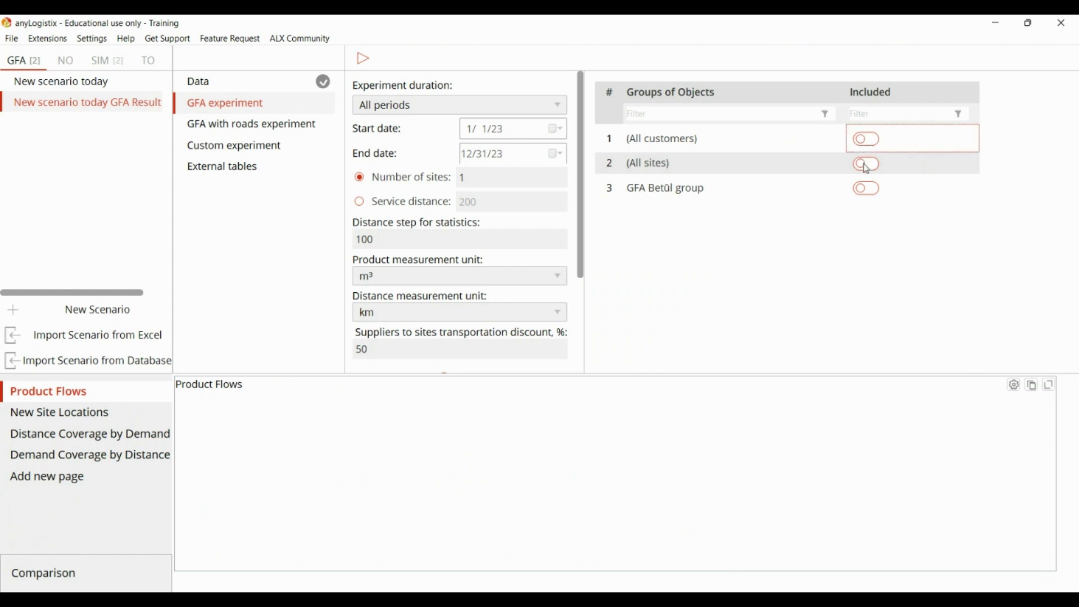
{"action": "left_click", "coordinate": [868, 166]}
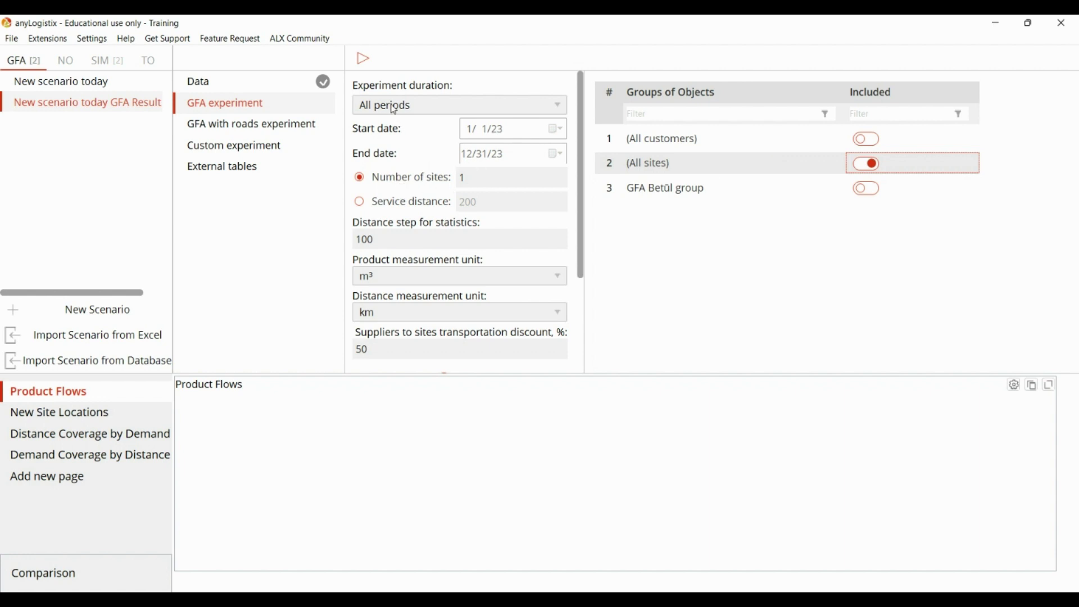
{"action": "left_click", "coordinate": [364, 58]}
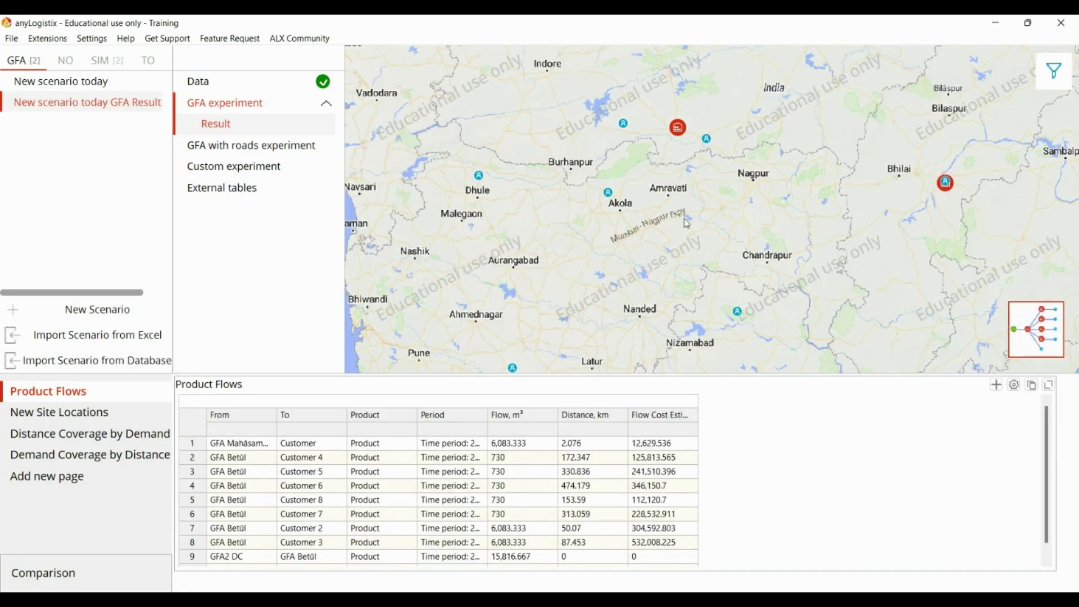
Show the New Site Locations table and pan the map to central India.
{"action": "scroll", "coordinate": [687, 224], "scroll_direction": "down", "scroll_amount": 1}
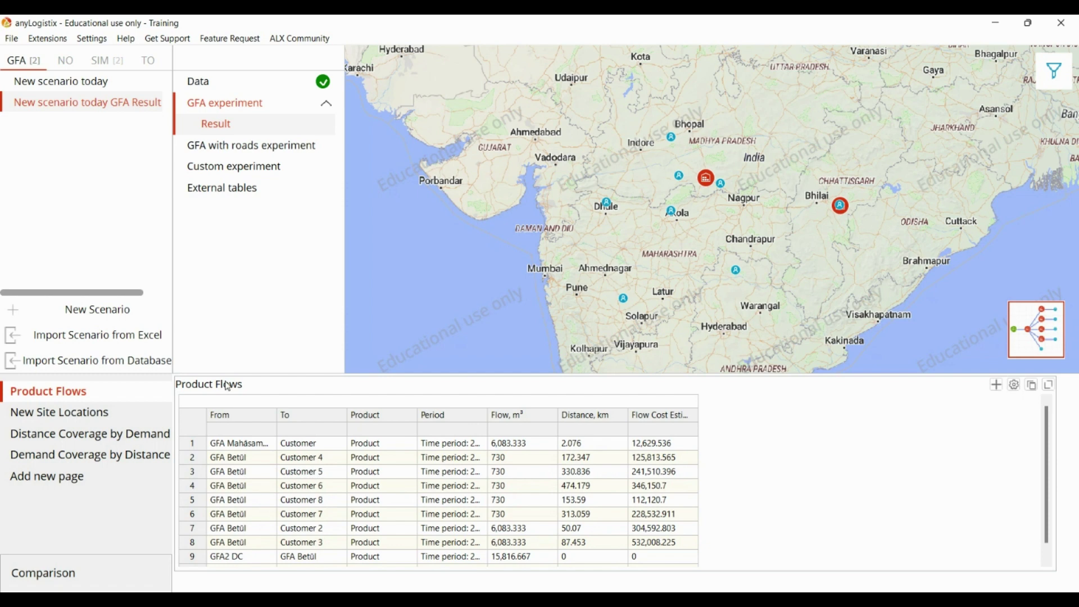
{"action": "left_click", "coordinate": [128, 421]}
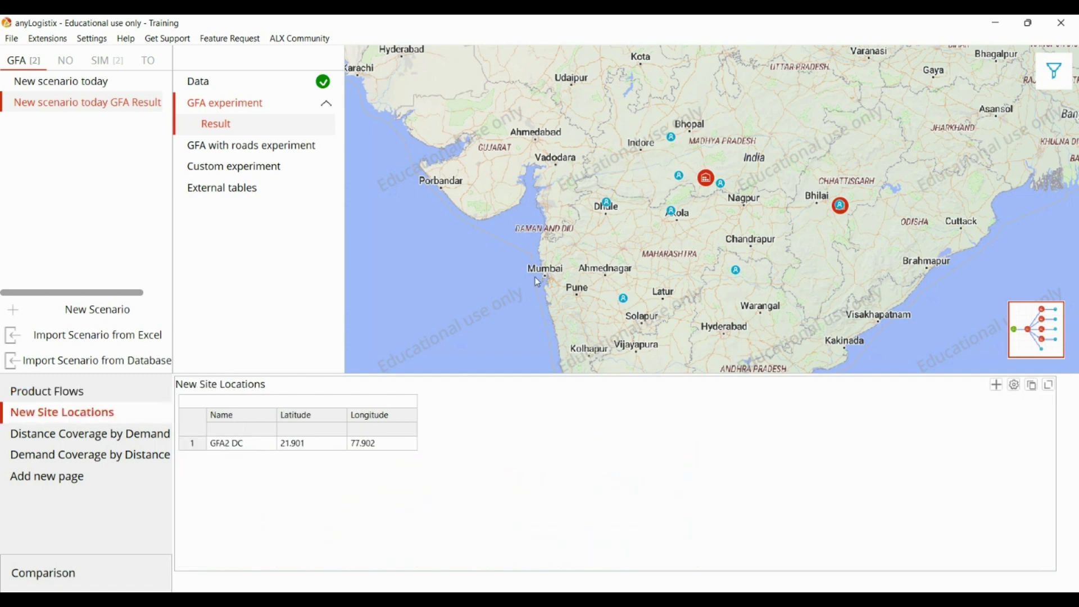
{"action": "left_click_drag", "start_coordinate": [762, 243], "coordinate": [699, 181]}
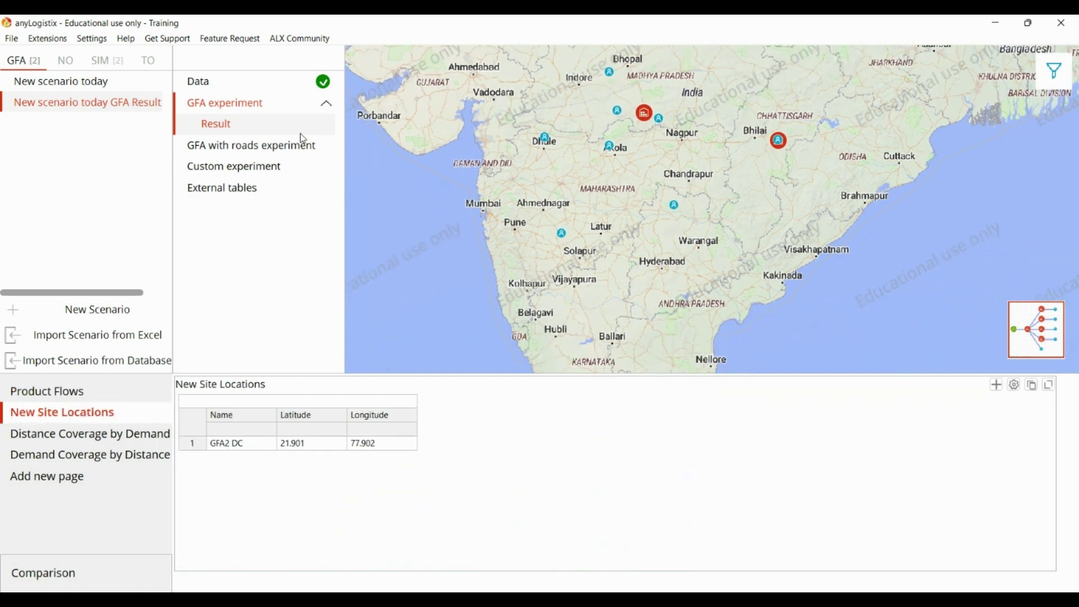
Use the green new-sites icon and rerun GFA, giving GFA2 DC at 21.901, 77.902.
{"action": "left_click", "coordinate": [243, 105]}
{"action": "scroll", "coordinate": [459, 254], "scroll_direction": "down", "scroll_amount": 2}
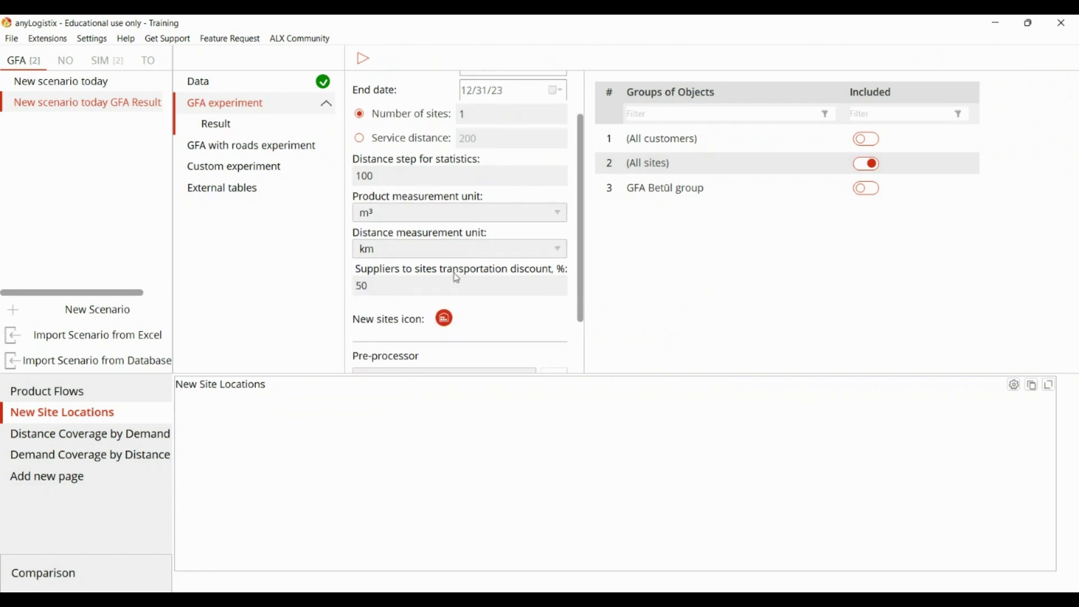
{"action": "left_click", "coordinate": [444, 317]}
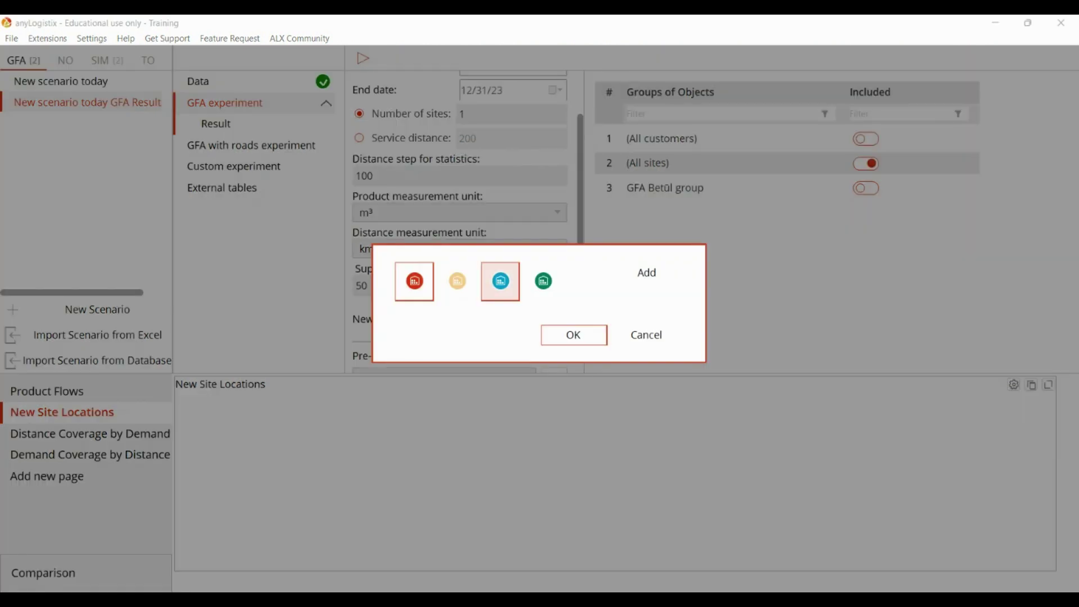
{"action": "left_click", "coordinate": [543, 281]}
{"action": "left_click", "coordinate": [573, 336]}
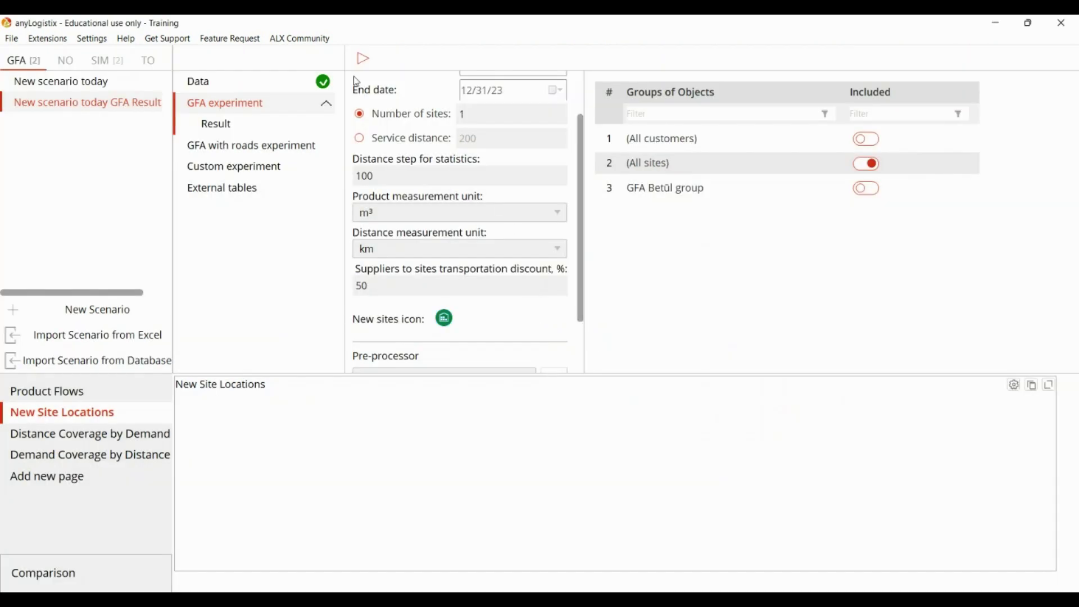
{"action": "left_click", "coordinate": [362, 60]}
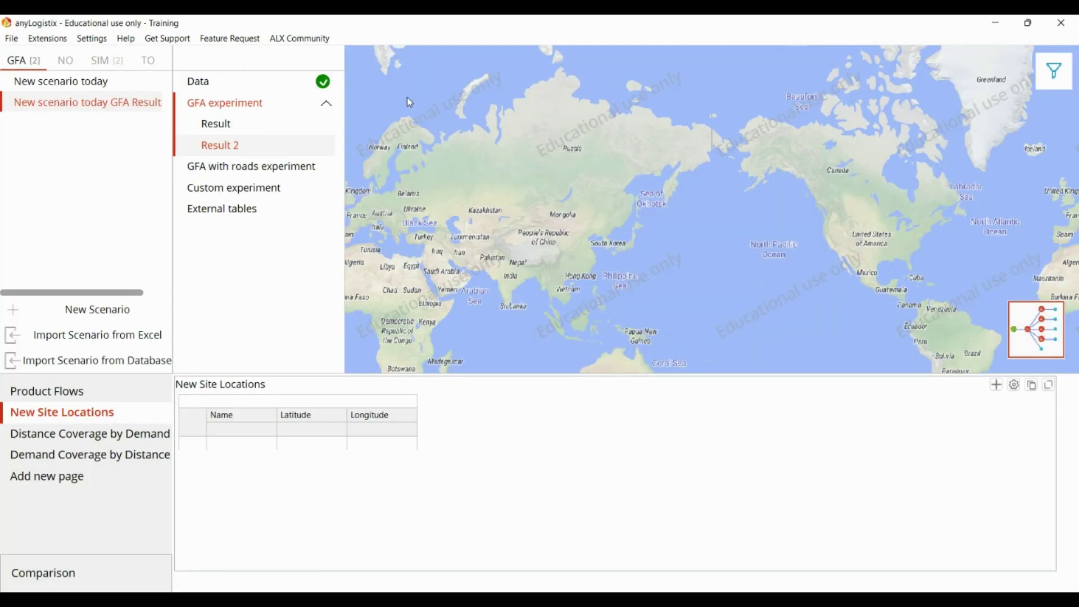
{"action": "scroll", "coordinate": [699, 193], "scroll_direction": "down", "scroll_amount": 1}
{"action": "scroll", "coordinate": [705, 178], "scroll_direction": "up", "scroll_amount": 1}
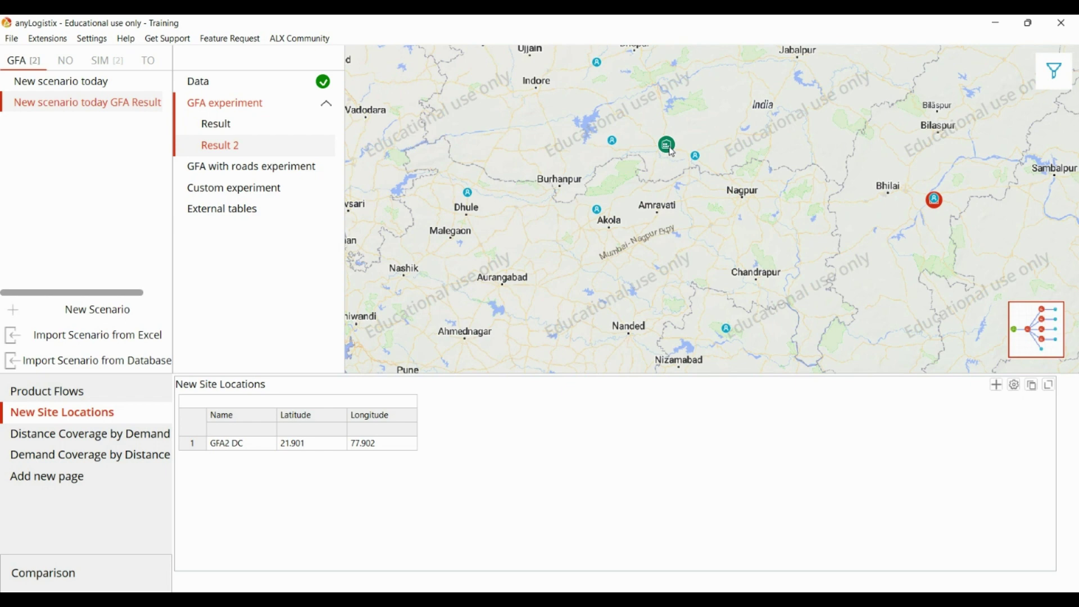
{"action": "mouse_move", "coordinate": [668, 151]}
{"action": "scroll", "coordinate": [668, 147], "scroll_direction": "up", "scroll_amount": 2}
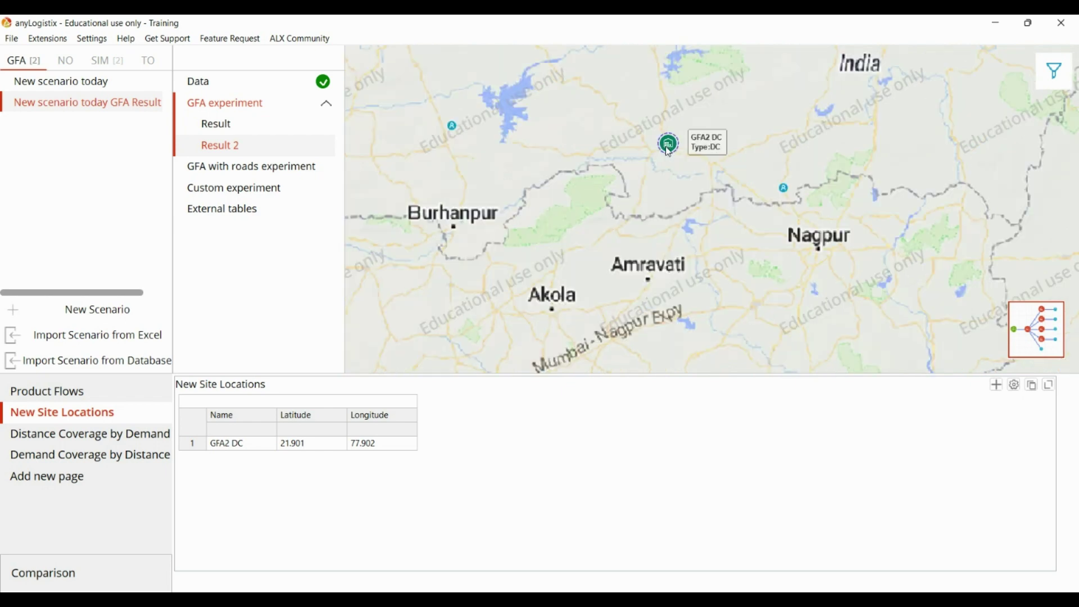
{"action": "scroll", "coordinate": [668, 148], "scroll_direction": "down", "scroll_amount": 2}
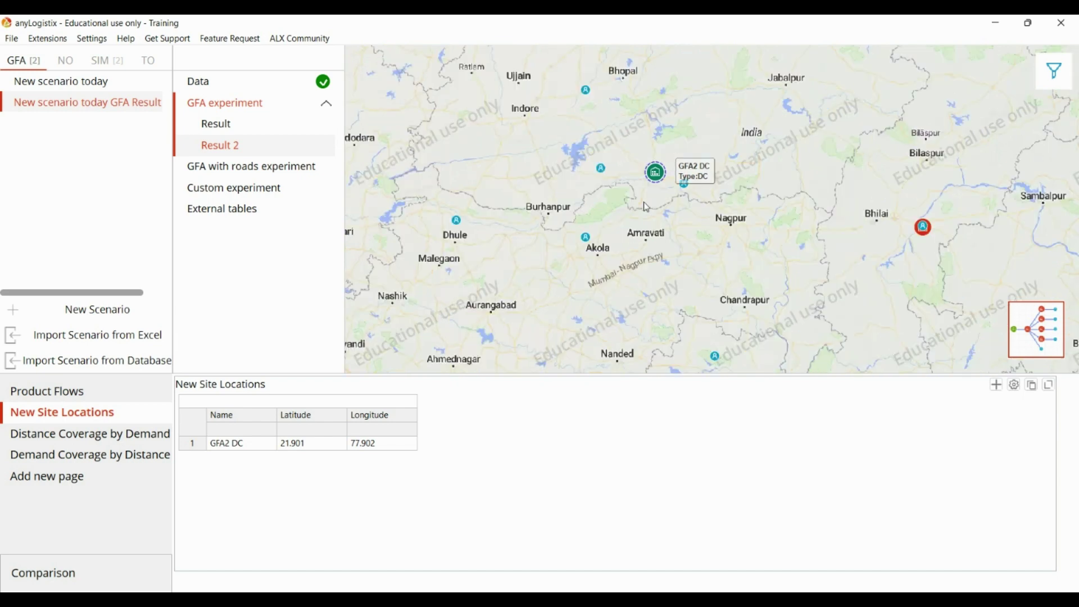
Run GFA with roads over (All sites) instead of (All customers), using green new-site icons.
{"action": "left_click", "coordinate": [259, 176]}
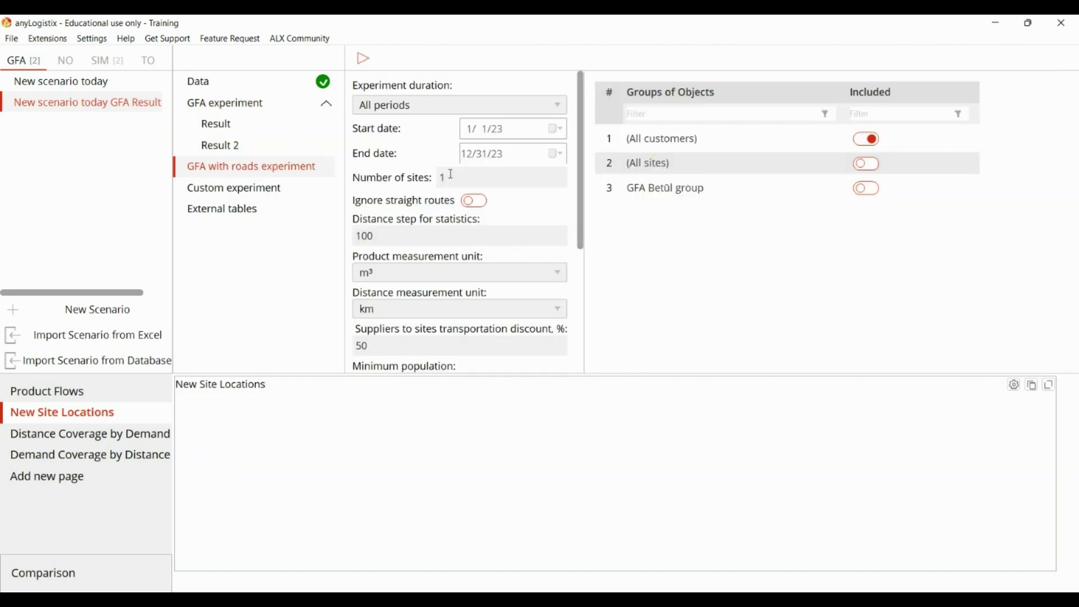
{"action": "left_click", "coordinate": [870, 140]}
{"action": "left_click", "coordinate": [868, 165]}
{"action": "scroll", "coordinate": [451, 325], "scroll_direction": "down", "scroll_amount": 4}
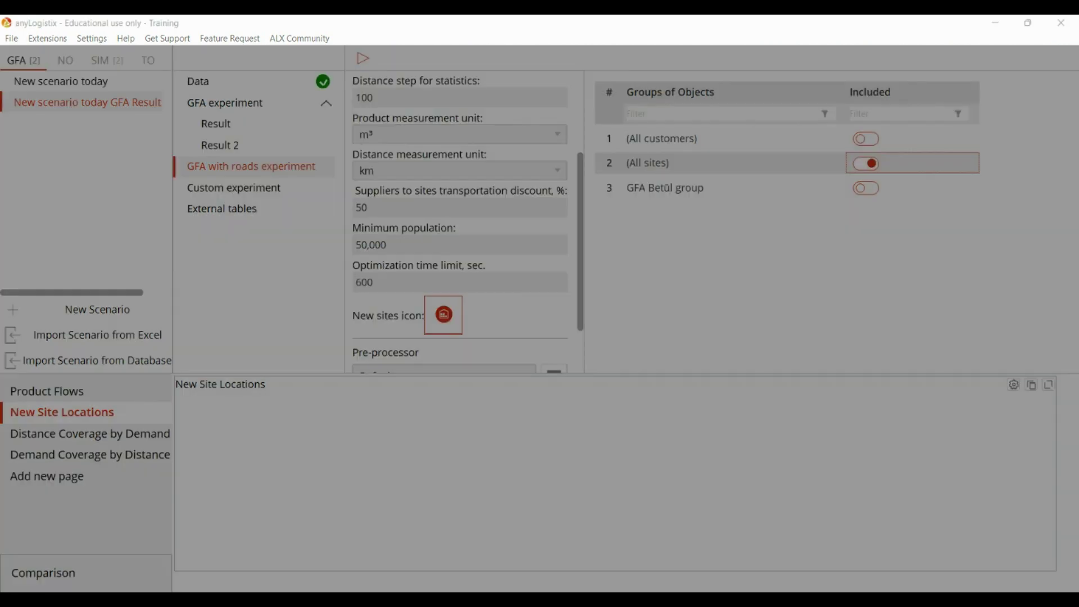
{"action": "left_click", "coordinate": [542, 281]}
{"action": "left_click", "coordinate": [571, 335]}
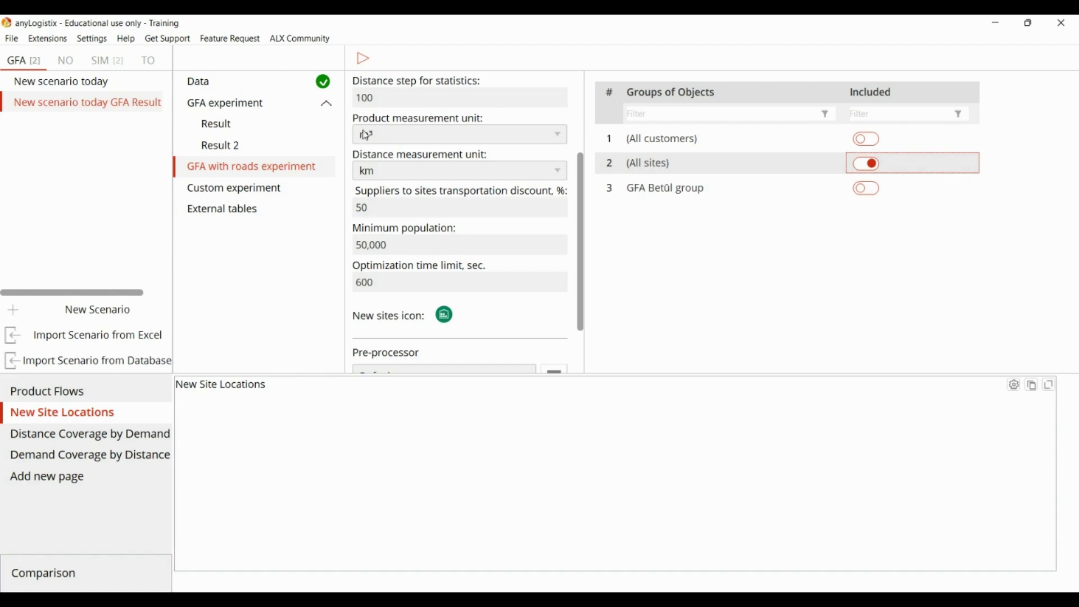
{"action": "left_click", "coordinate": [363, 59]}
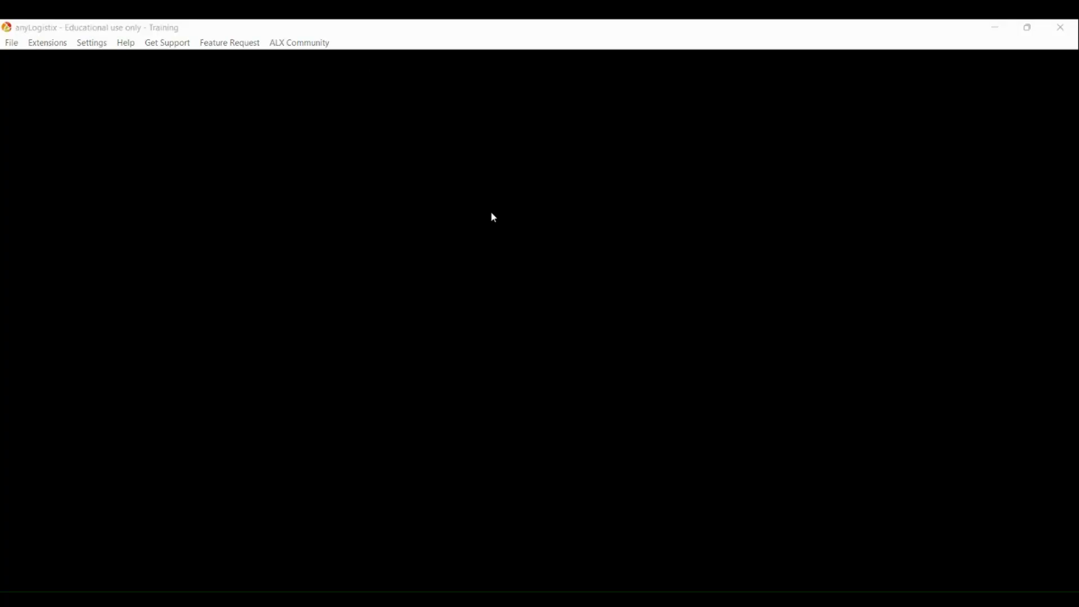
Pan the map to inspect the GFA 2 Betül site at 21.901, 77.902.
{"action": "scroll", "coordinate": [723, 200], "scroll_direction": "down", "scroll_amount": 1}
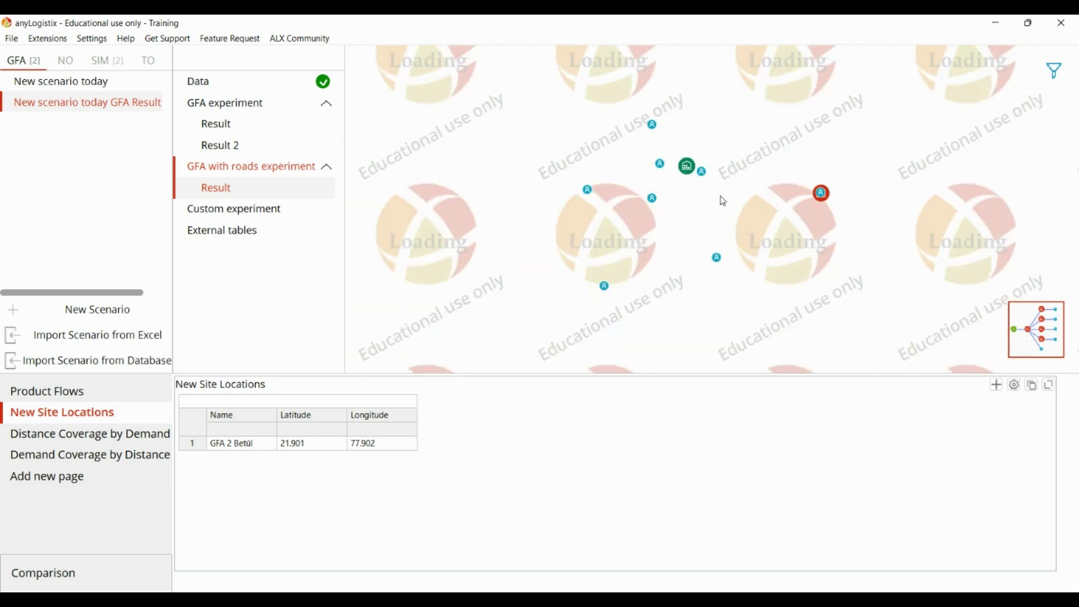
{"action": "scroll", "coordinate": [723, 201], "scroll_direction": "up", "scroll_amount": 1}
{"action": "mouse_move", "coordinate": [647, 122]}
{"action": "left_click_drag", "start_coordinate": [647, 123], "coordinate": [627, 165]}
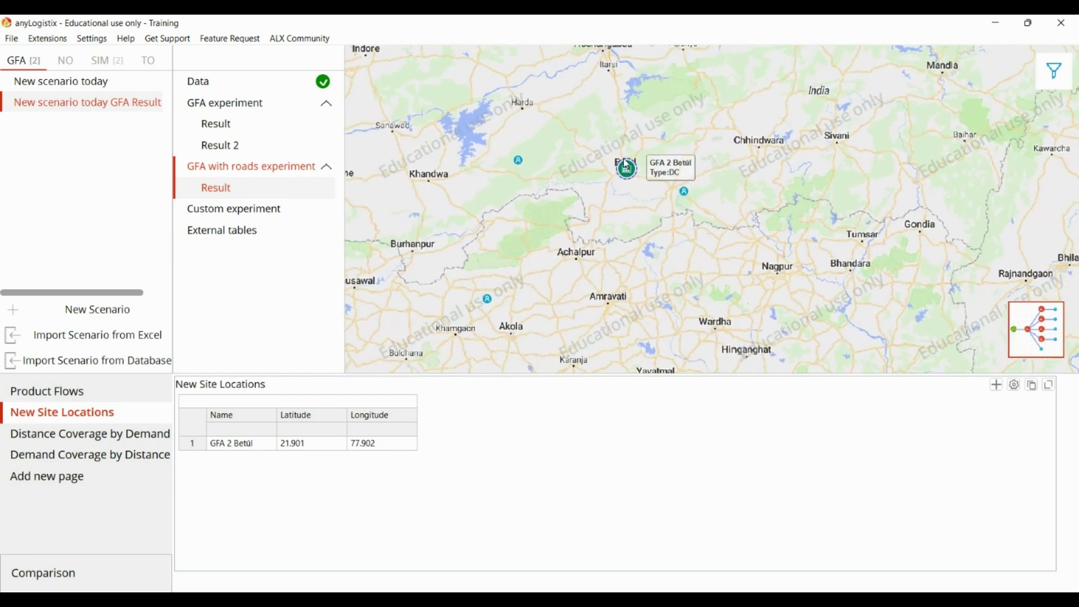
Open GFA experiment Result 2 and view it as a network diagram.
{"action": "left_click", "coordinate": [227, 168]}
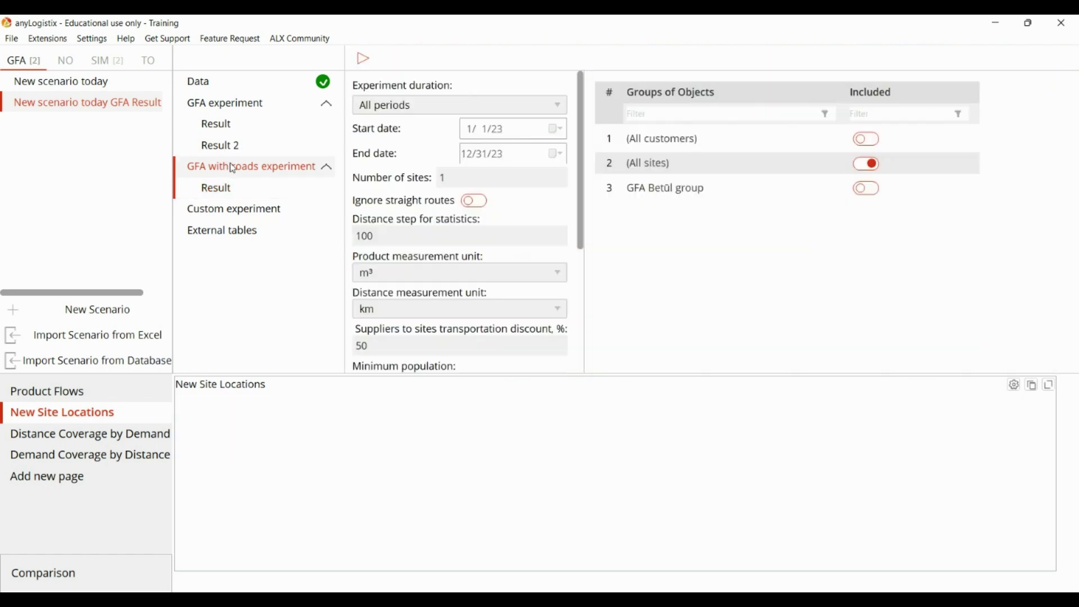
{"action": "left_click", "coordinate": [233, 123]}
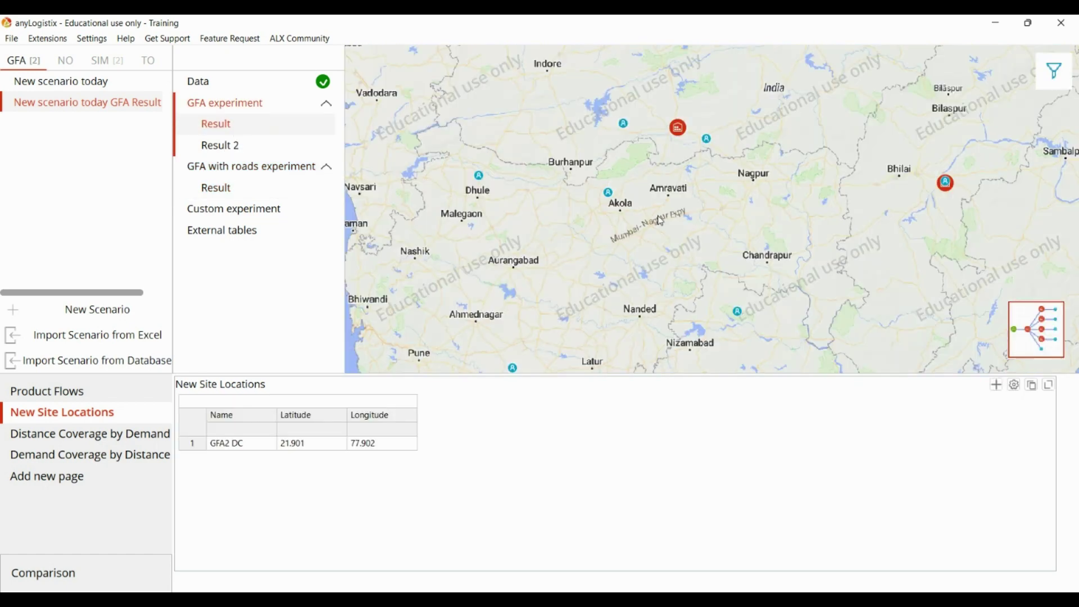
{"action": "left_click", "coordinate": [287, 147]}
{"action": "mouse_move", "coordinate": [679, 132]}
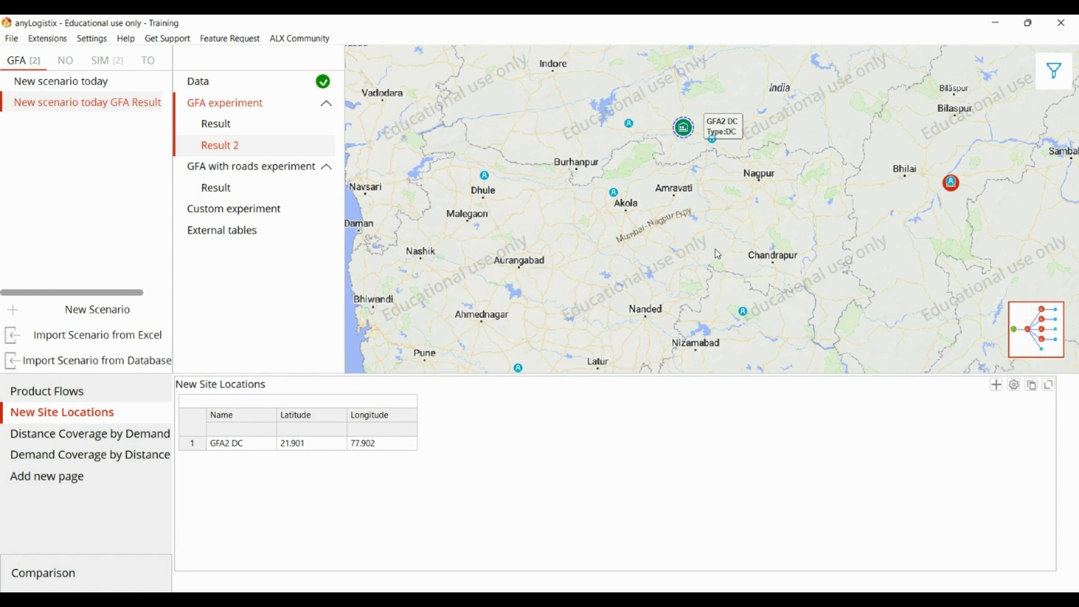
{"action": "left_click", "coordinate": [1033, 331]}
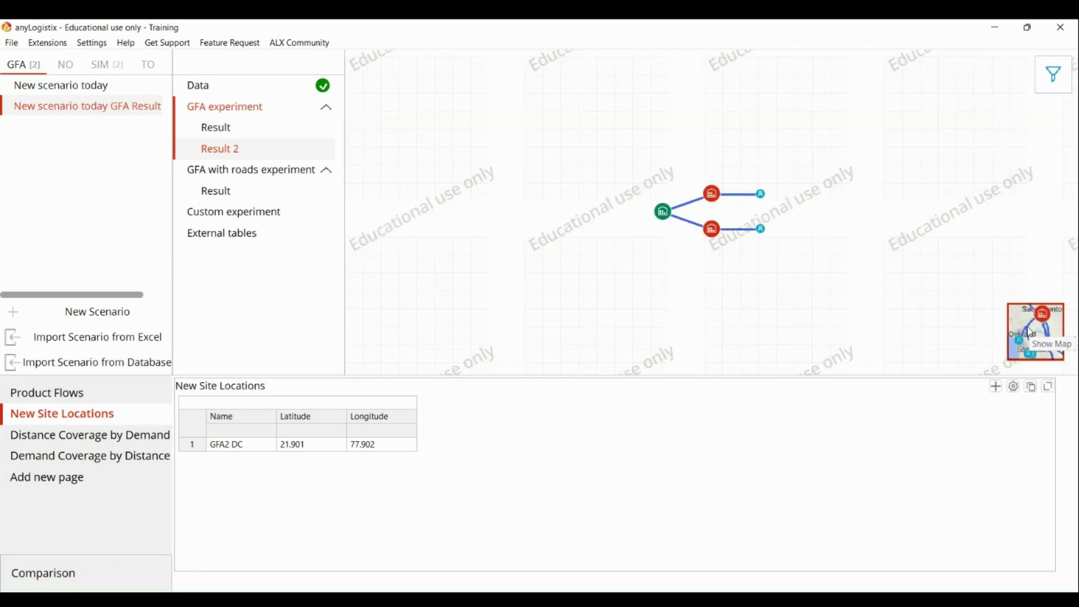